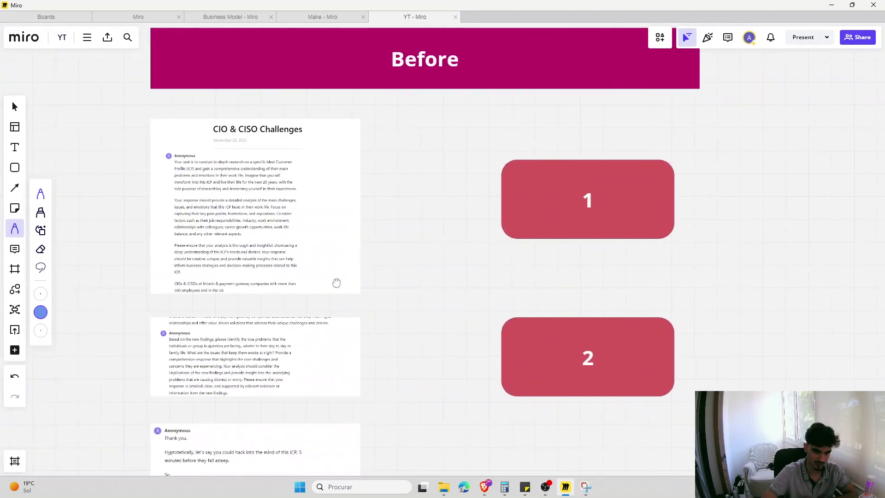
scroll(184, 194, "up", 1)
- Draw a blue pen line down the prompt document's margin on the Miro board
mouse_move(193, 118)
left_mouse_down()
mouse_move(164, 244)
mouse_move(199, 361)
left_mouse_up()
scroll(644, 273, "down", 3)
scroll(507, 274, "right", 8)
scroll(373, 275, "right", 12)
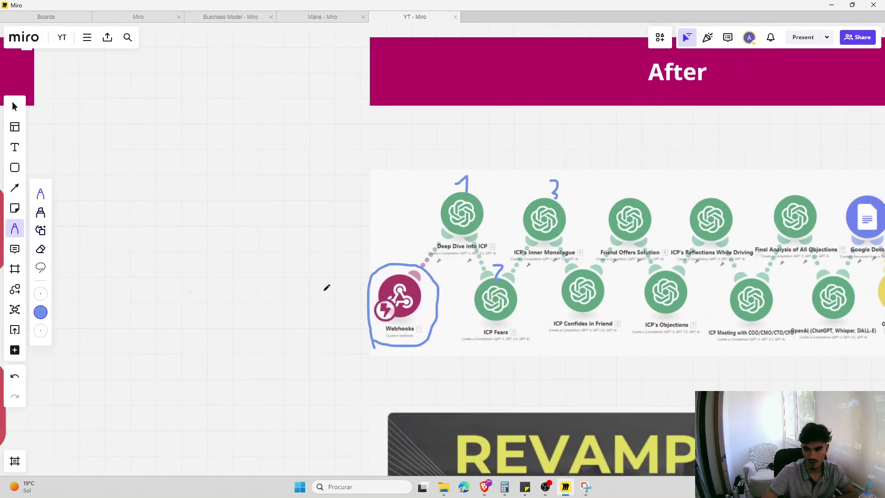
scroll(352, 270, "up", 1)
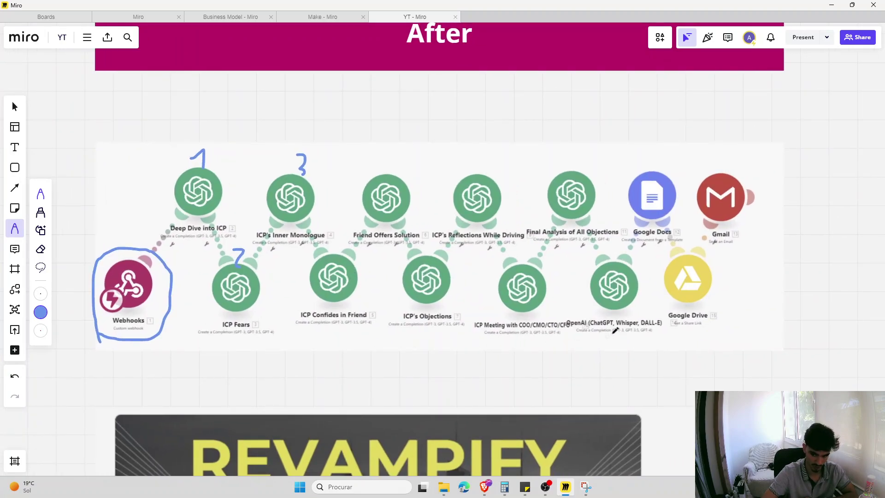
scroll(588, 345, "down", 2)
scroll(523, 326, "down", 2)
scroll(492, 280, "down", 5)
scroll(471, 366, "up", 1)
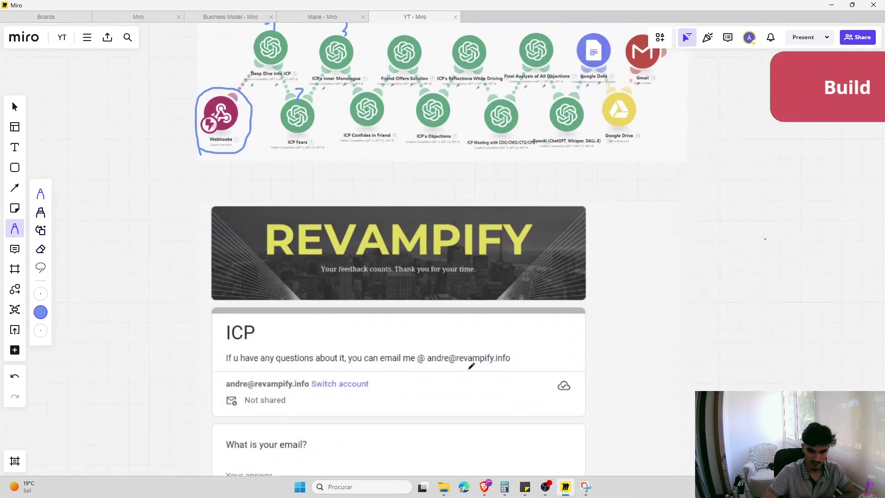
scroll(471, 365, "down", 3)
scroll(480, 281, "down", 1)
scroll(484, 229, "down", 2)
scroll(478, 243, "down", 1)
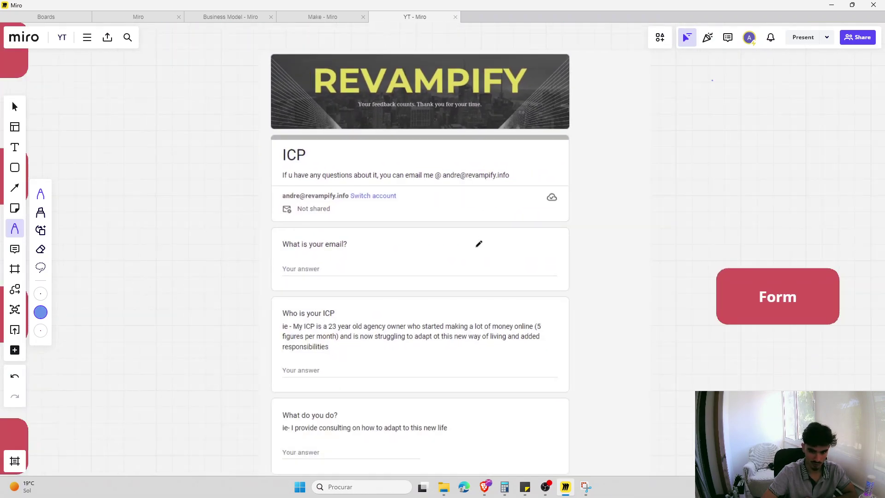
scroll(478, 244, "right", 3)
scroll(464, 227, "down", 1)
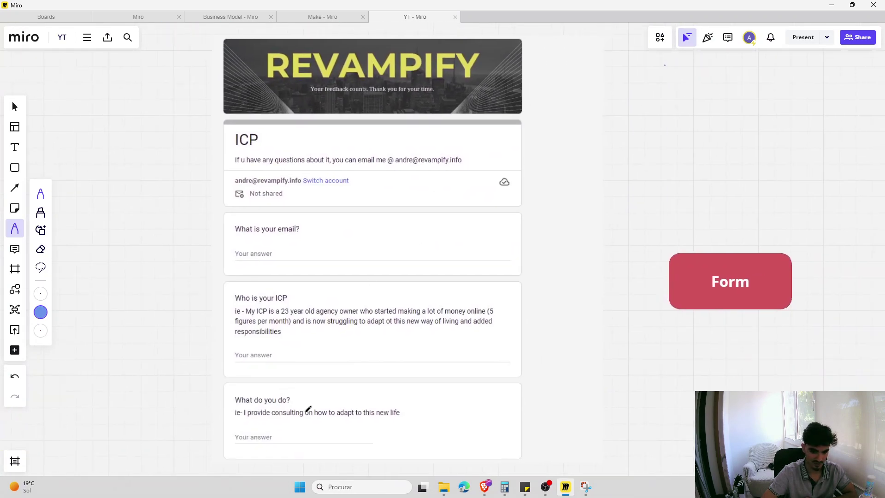
scroll(460, 172, "up", 5)
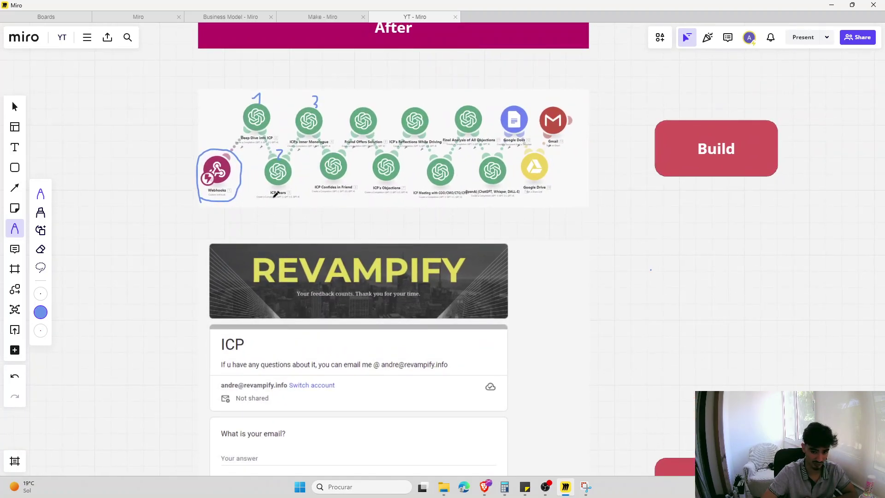
scroll(336, 251, "down", 5)
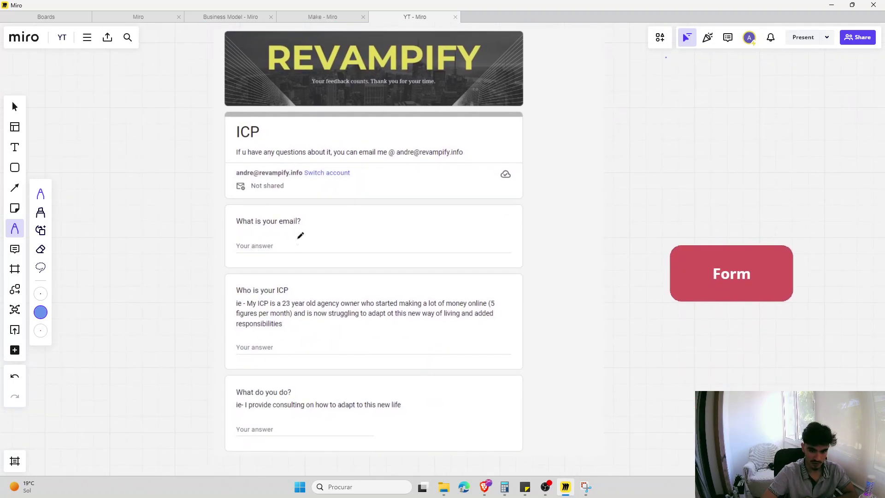
scroll(188, 223, "left", 5)
scroll(322, 263, "down", 3)
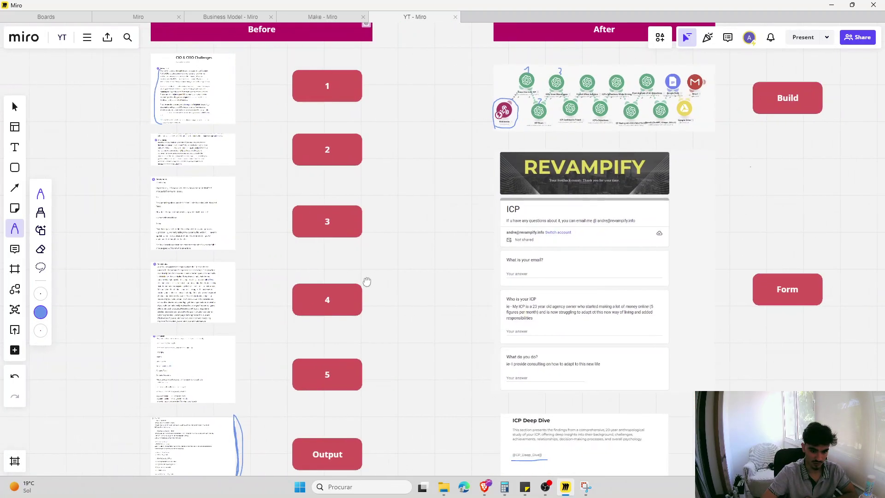
scroll(591, 291, "up", 5)
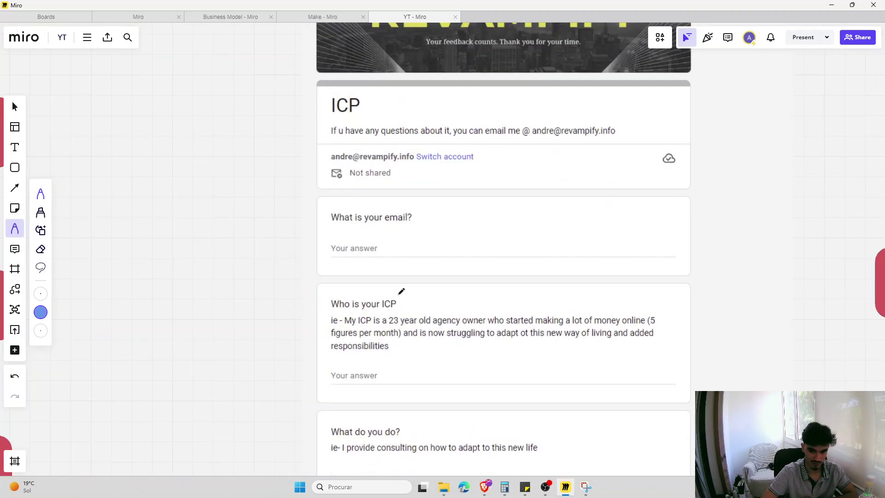
- Underline two of the form answers with short pen strokes
left_click_drag(382, 355, 420, 356)
left_click_drag(383, 457, 410, 458)
scroll(397, 429, "up", 5)
scroll(311, 89, "up", 5)
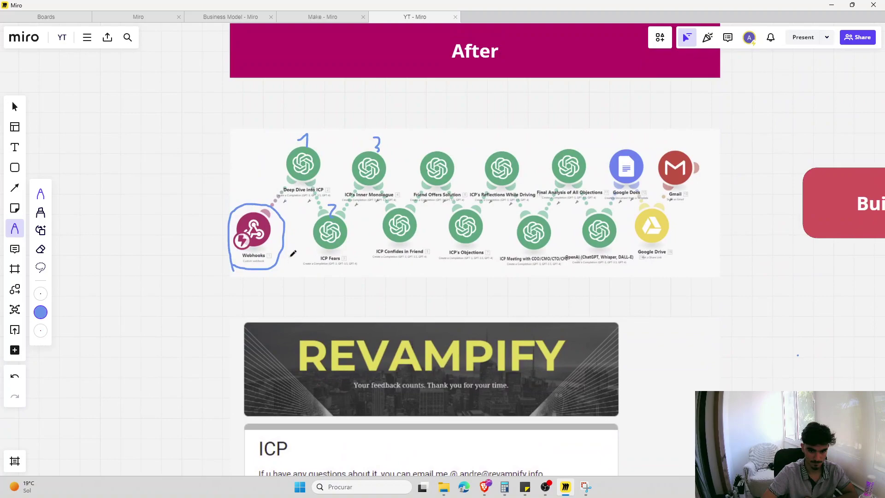
scroll(290, 207, "up", 3)
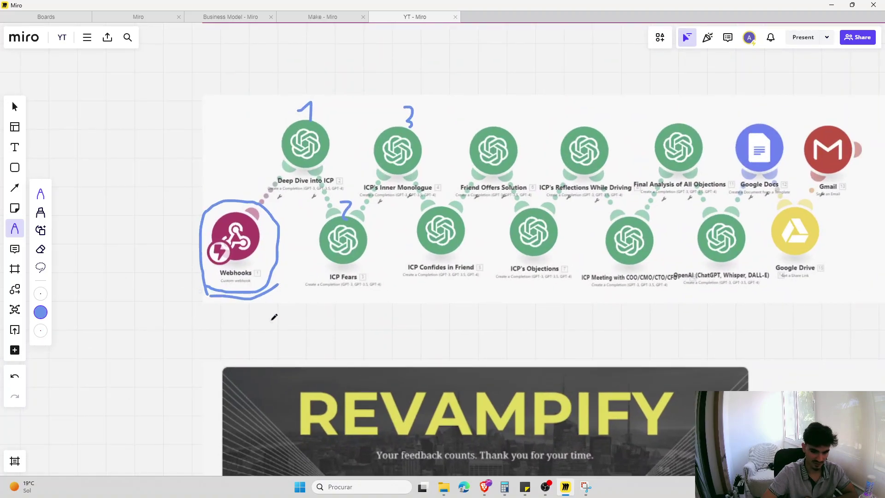
scroll(274, 316, "right", 2)
- Trace the Make flow from Webhooks to Deep Dive into ICP, zig-zagging through the GPT modules
mouse_move(226, 215)
left_mouse_down()
mouse_move(254, 184)
mouse_move(308, 219)
mouse_move(348, 180)
mouse_move(406, 206)
left_mouse_up()
mouse_move(443, 184)
left_mouse_down()
mouse_move(451, 174)
mouse_move(502, 215)
mouse_move(542, 171)
mouse_move(598, 214)
mouse_move(635, 172)
mouse_move(691, 213)
mouse_move(677, 169)
left_mouse_up()
scroll(691, 212, "right", 3)
scroll(608, 361, "down", 3)
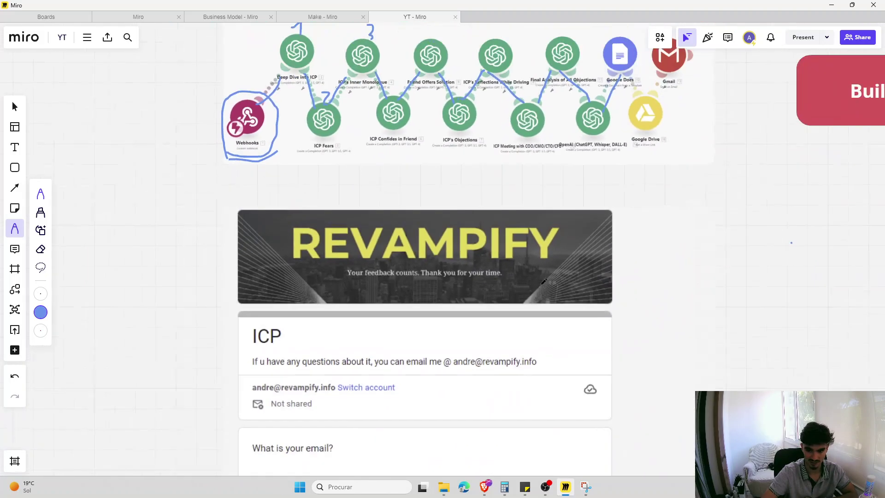
scroll(544, 271, "down", 15)
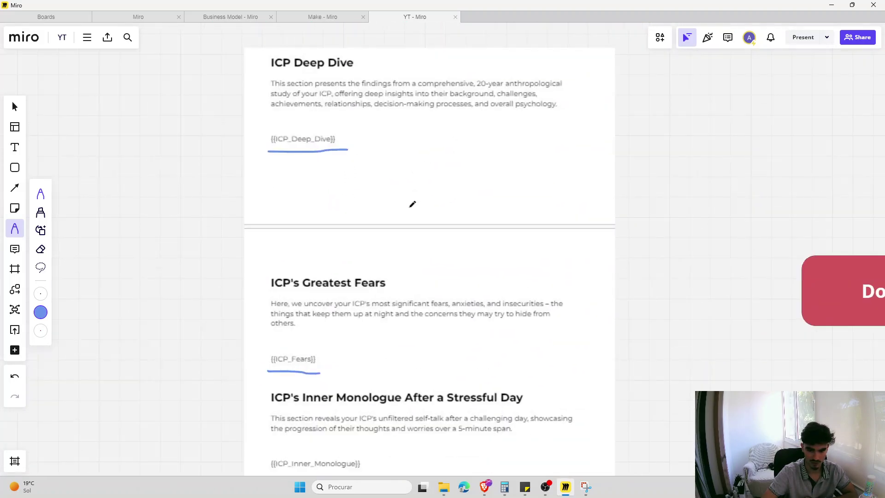
- Draw an arrow at {{ICP_Fears}} and a bracket beside the ICP's Greatest Fears section
scroll(412, 203, "down", 2)
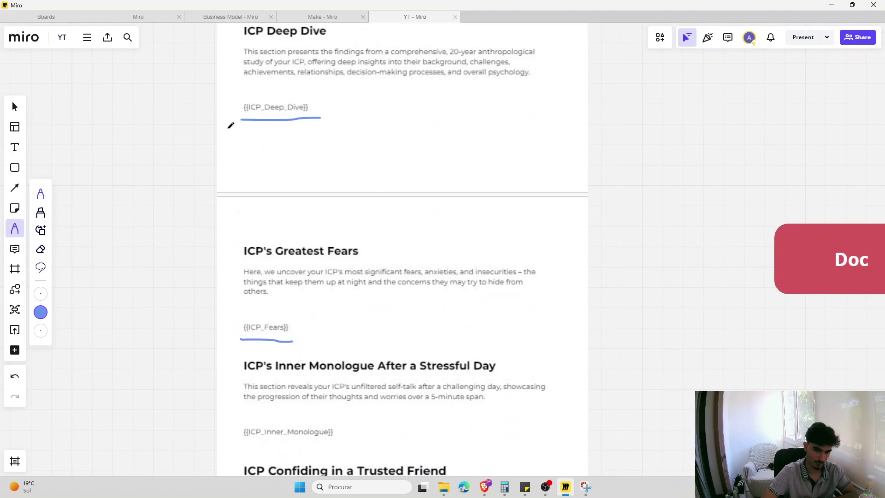
scroll(317, 111, "down", 5)
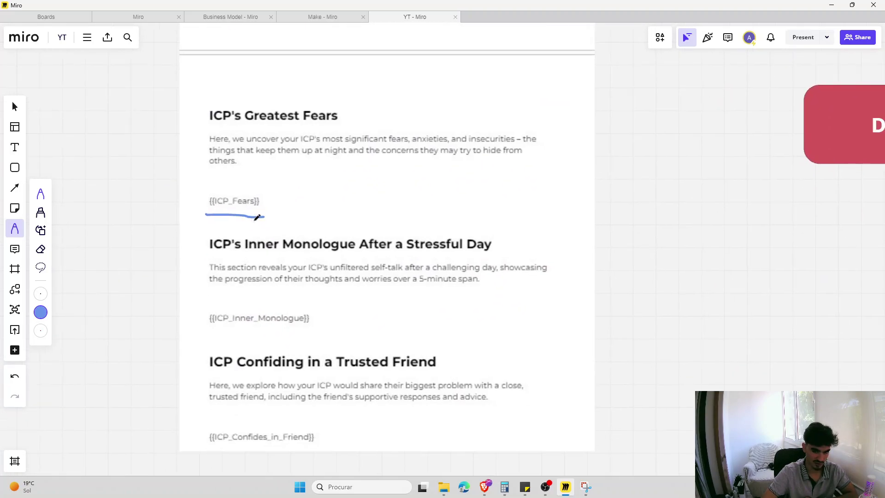
mouse_move(314, 192)
left_mouse_down()
mouse_move(266, 207)
mouse_move(286, 213)
left_mouse_up()
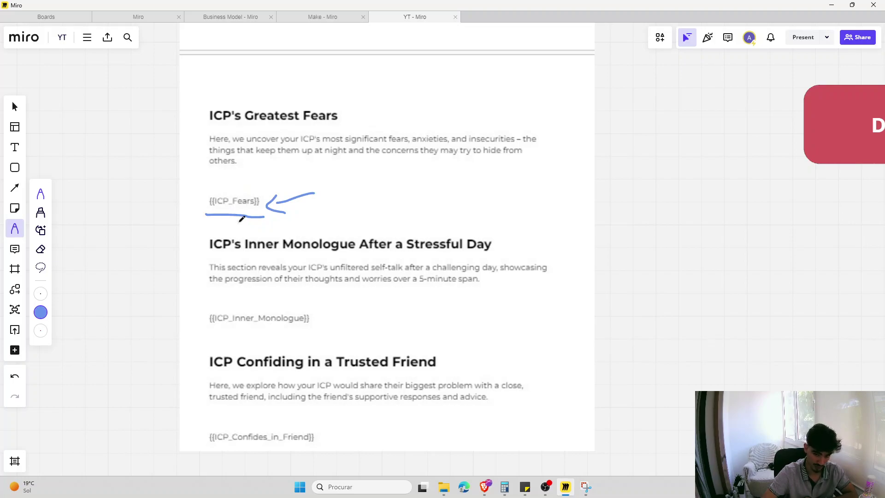
left_click_drag(205, 166, 201, 254)
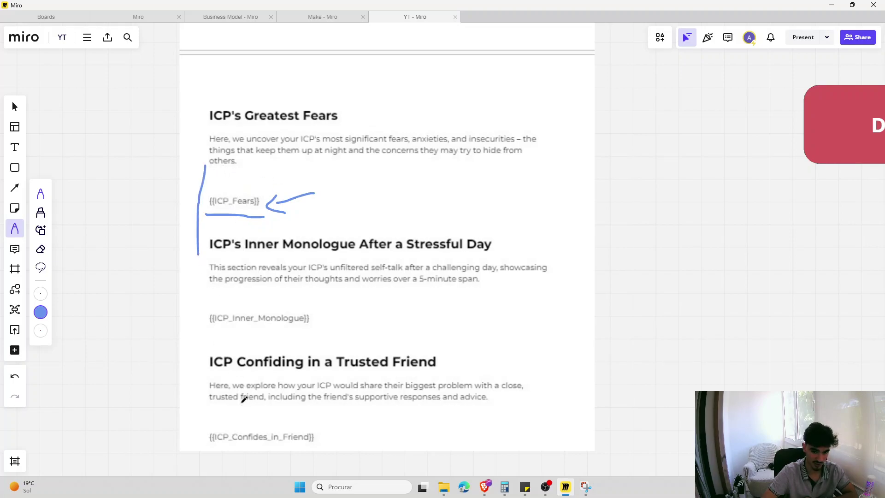
- Mark the Inner Monologue description in the Doc template with pen curves
scroll(241, 397, "down", 6)
scroll(227, 389, "down", 3)
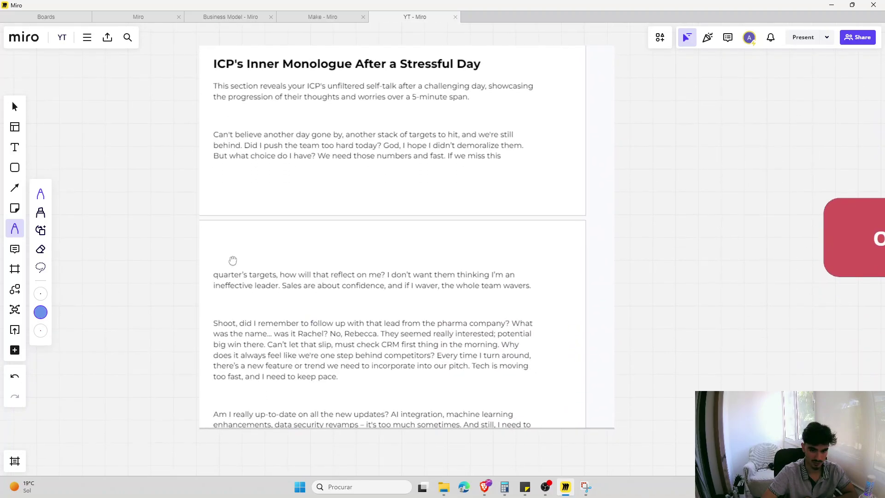
scroll(233, 260, "up", 10)
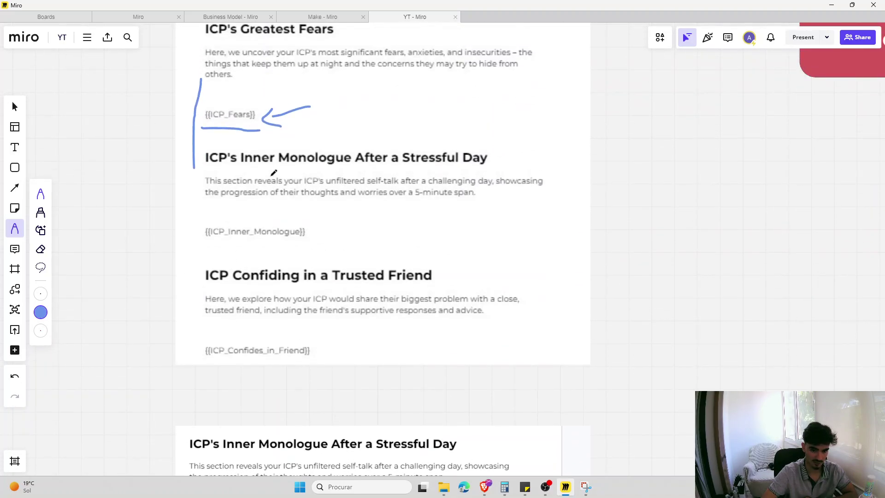
scroll(271, 160, "down", 1)
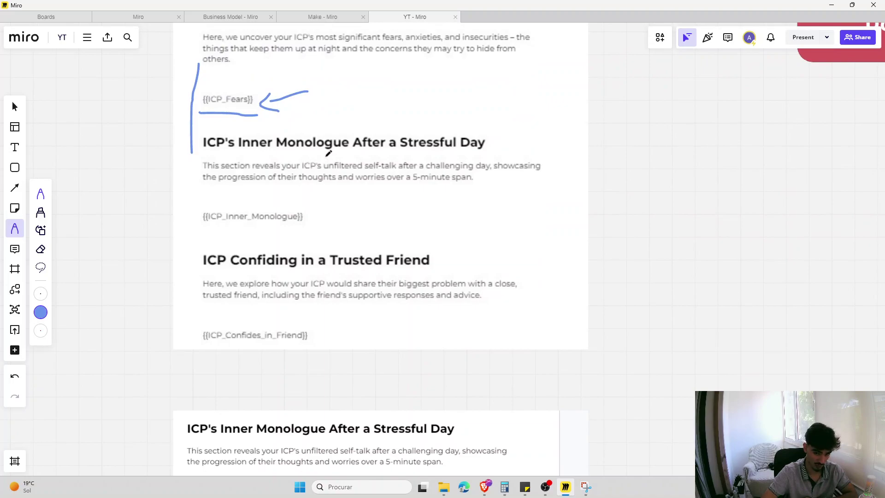
left_click_drag(198, 164, 228, 186)
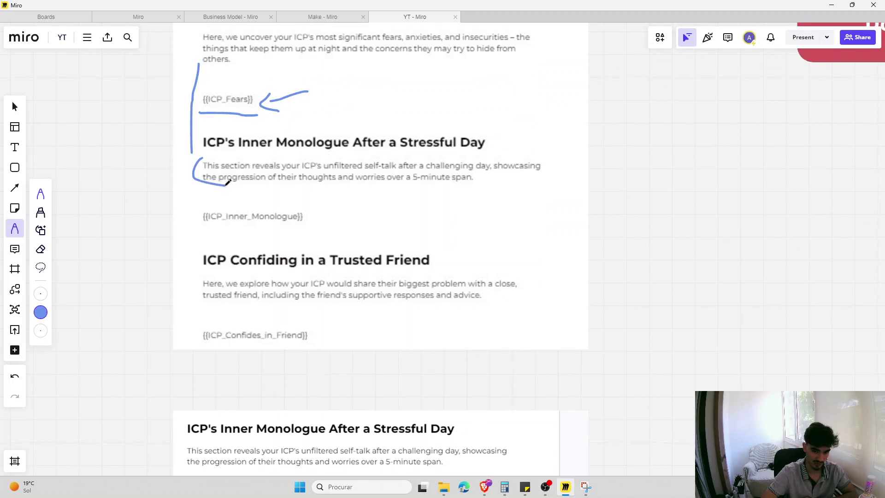
scroll(183, 399, "down", 3)
left_click_drag(194, 399, 204, 422)
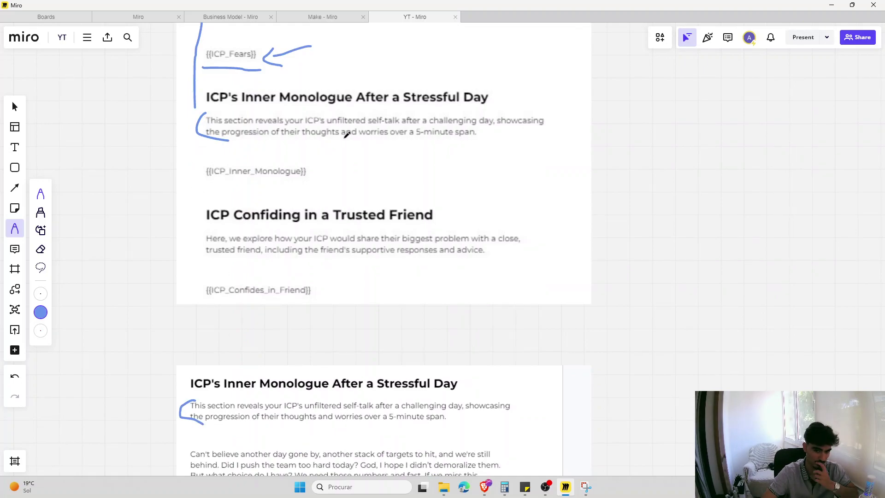
- Draw a long bracket beside the generated Inner Monologue output
scroll(360, 341, "down", 3)
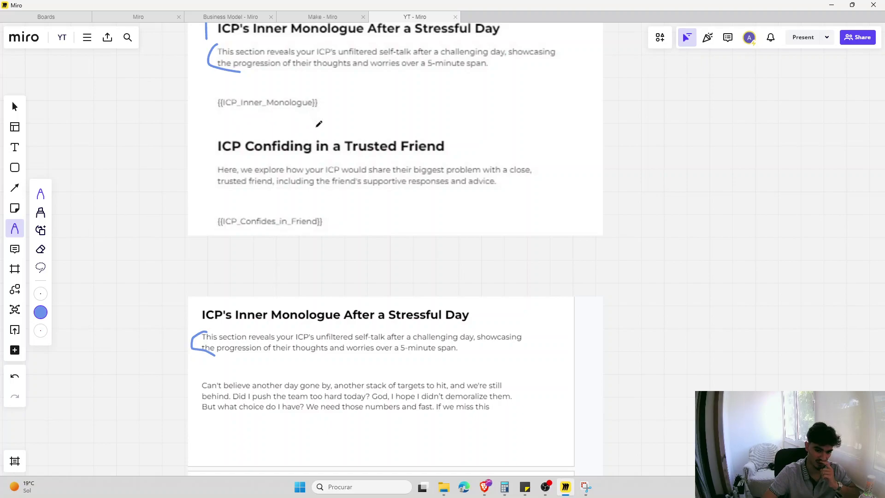
scroll(318, 118, "down", 2)
scroll(312, 195, "down", 9)
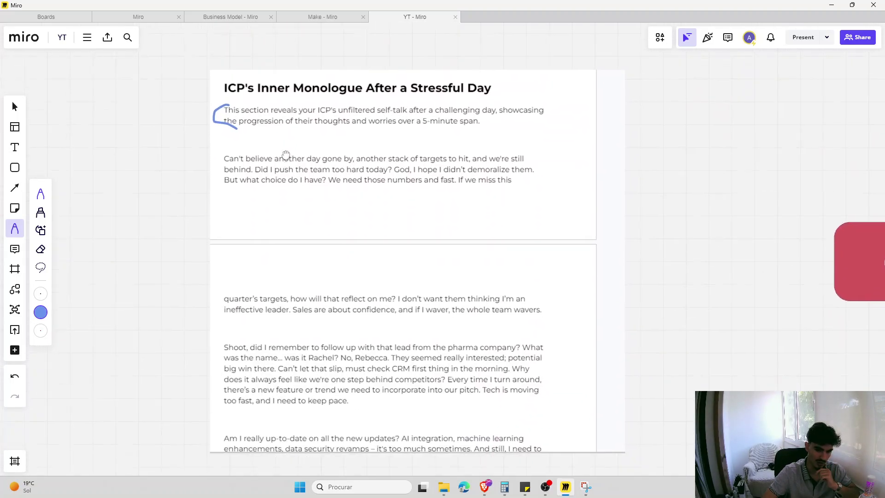
mouse_move(224, 122)
left_mouse_down()
mouse_move(209, 149)
mouse_move(213, 396)
mouse_move(233, 418)
left_mouse_up()
scroll(260, 326, "up", 6)
scroll(261, 326, "up", 15)
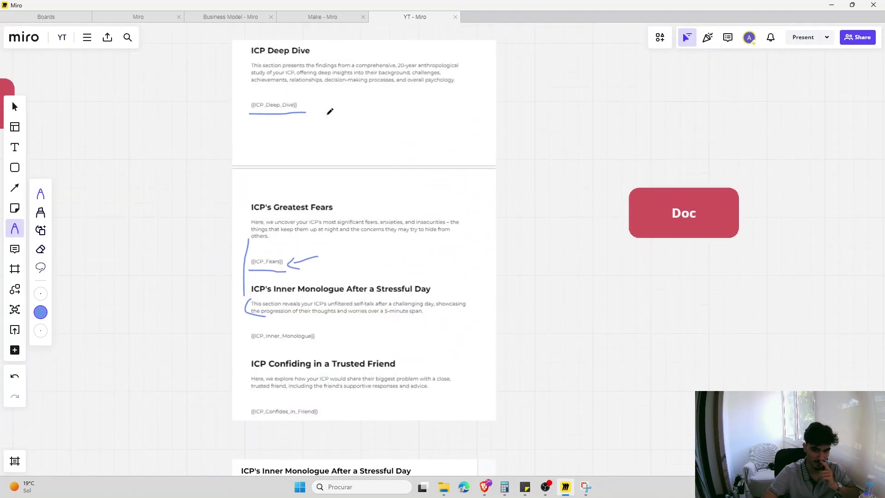
scroll(353, 202, "up", 8)
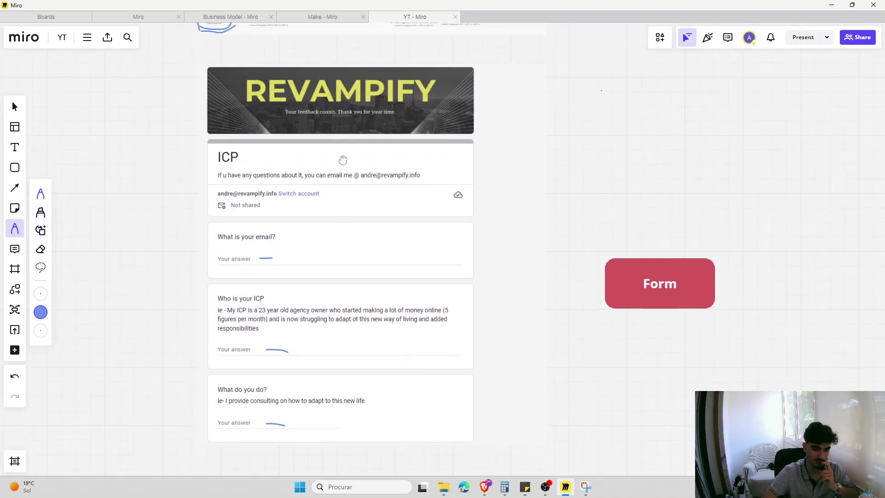
- Open the ICP Google Form in the browser and enter the email address
key("alt+Tab")
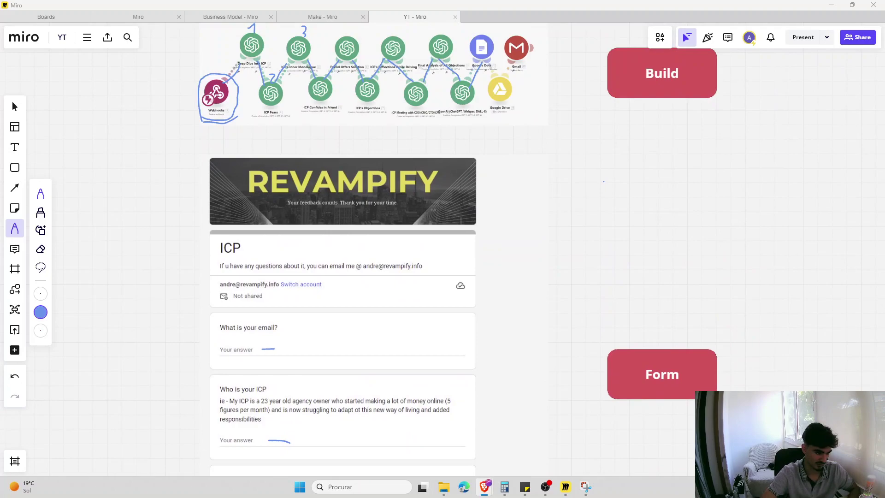
type("i")
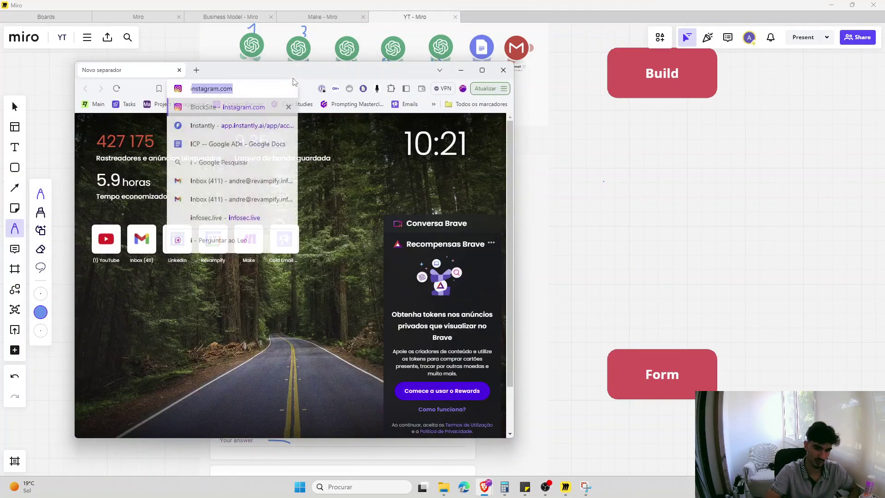
type("cp")
key("Down")
key("Down")
key("Return")
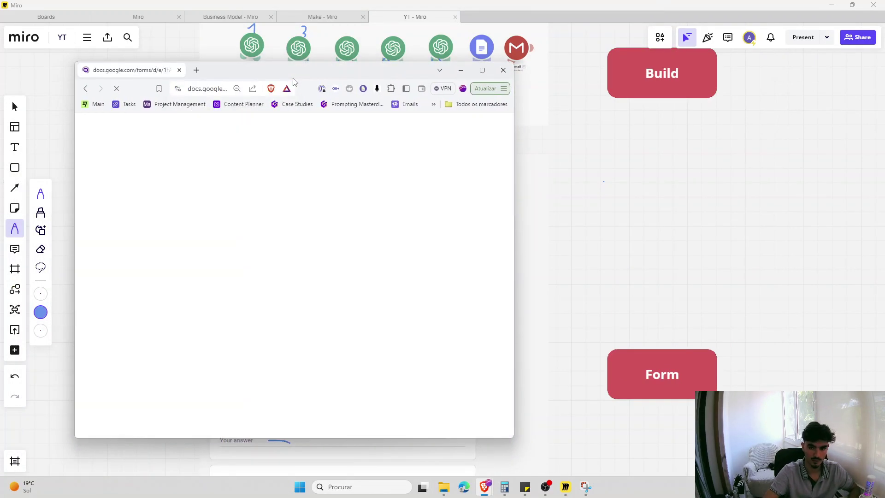
double_click(293, 81)
left_click(355, 227)
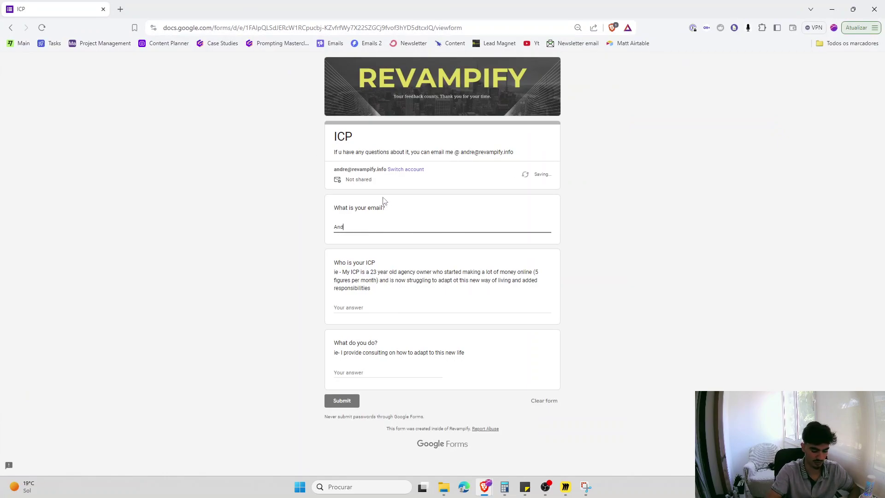
key("Tab")
- Copy the example answers into the 'Who is your ICP' and 'What do you do?' fields
left_click_drag(372, 288, 342, 272)
key("ctrl+c")
left_click(353, 307)
key("ctrl+v")
triple_click(358, 365)
key("ctrl+c")
left_click(351, 386)
key("ctrl+v")
left_click(348, 415)
left_click(120, 10)
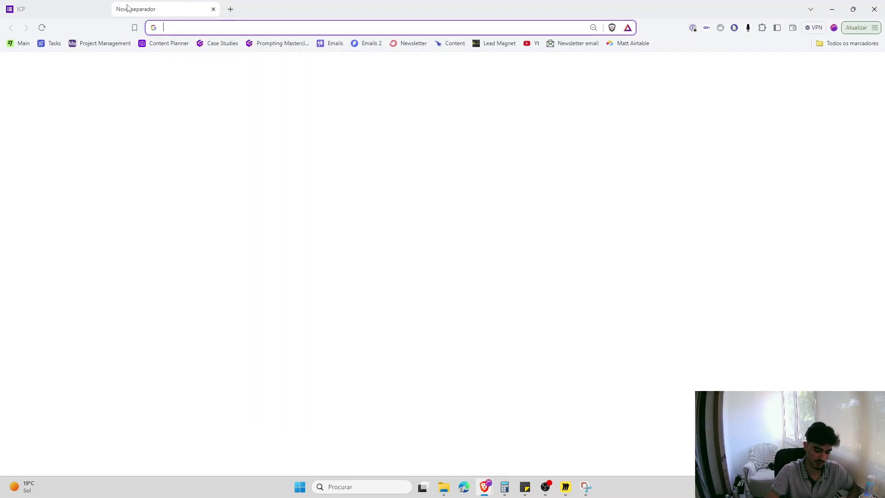
- Open the ICP scenario page via the make.com address suggestion
type("make.")
type("com/350714/sc")
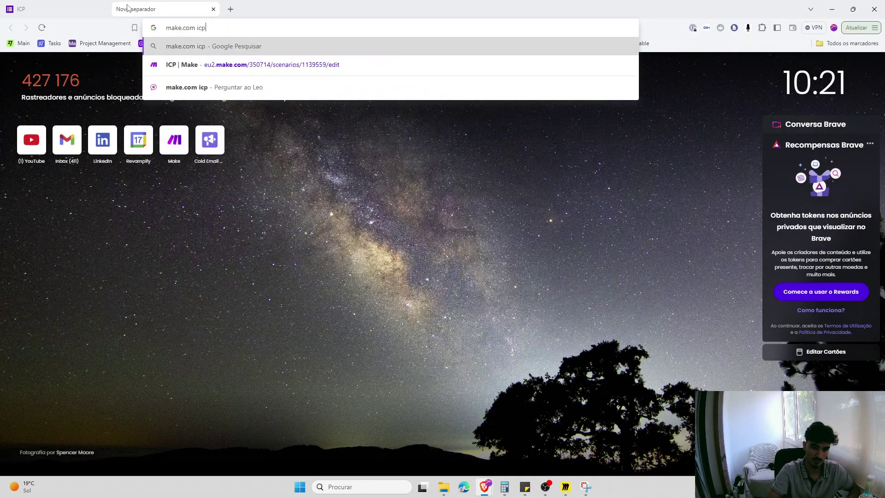
key("Down")
key("Return")
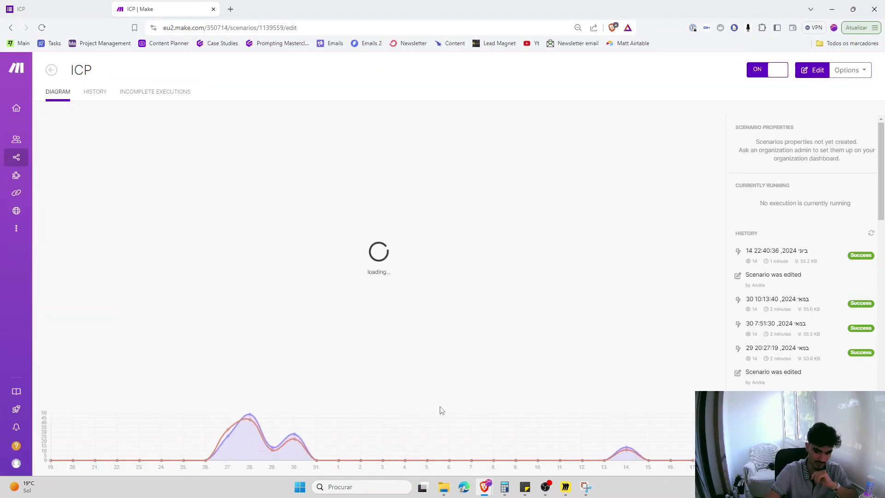
- Circle the Output document on the Miro board, then run the ICP scenario once
left_click(565, 487)
scroll(465, 334, "down", 3)
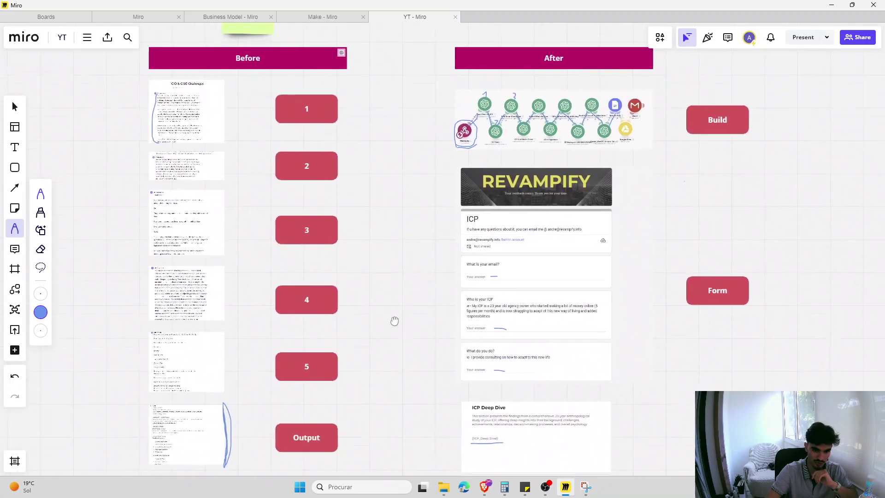
scroll(438, 228, "down", 10)
scroll(438, 227, "left", 3)
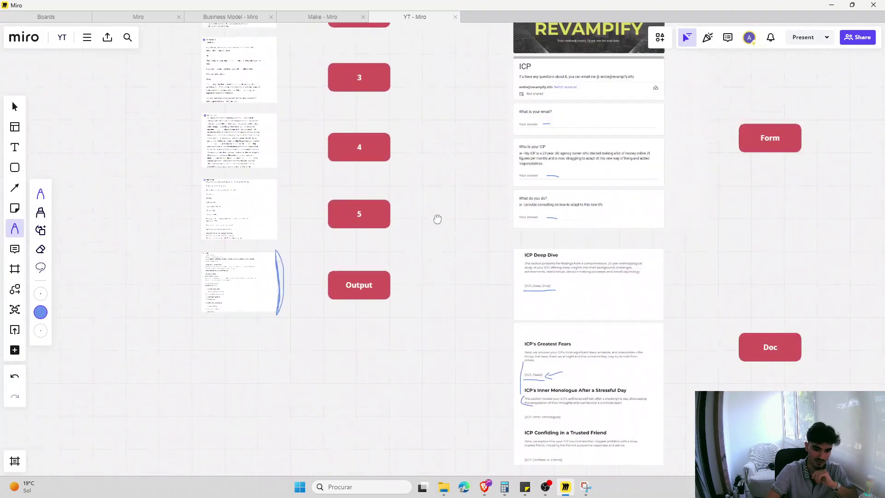
mouse_move(184, 288)
left_mouse_down()
mouse_move(306, 187)
mouse_move(186, 234)
mouse_move(186, 324)
left_mouse_up()
scroll(408, 253, "down", 5)
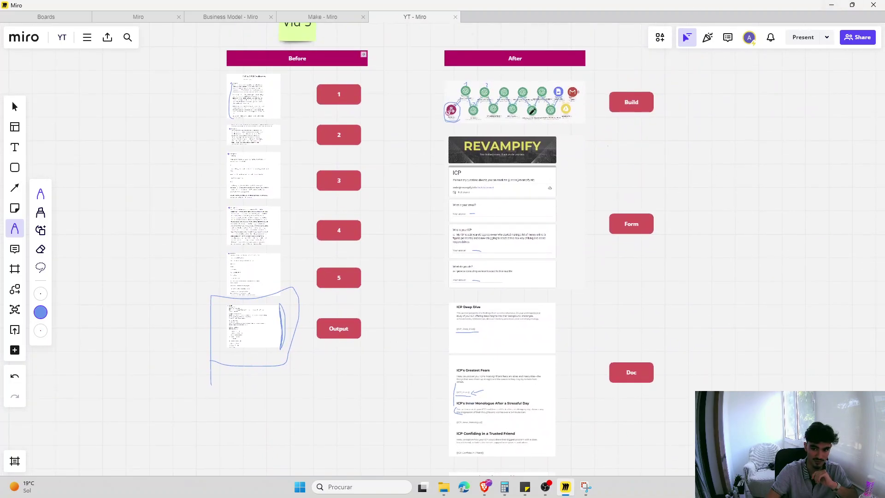
left_click(831, 5)
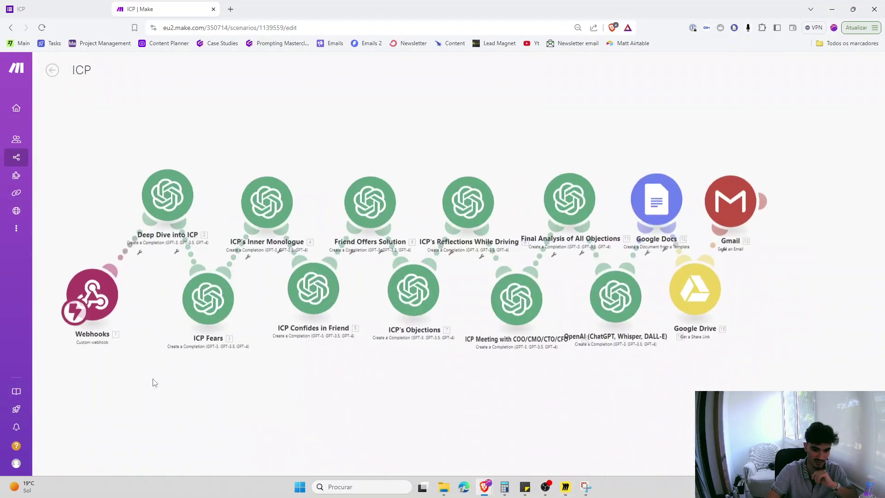
left_click(62, 426)
- Submit the filled-in ICP form and return to the running Make scenario
left_click(56, 9)
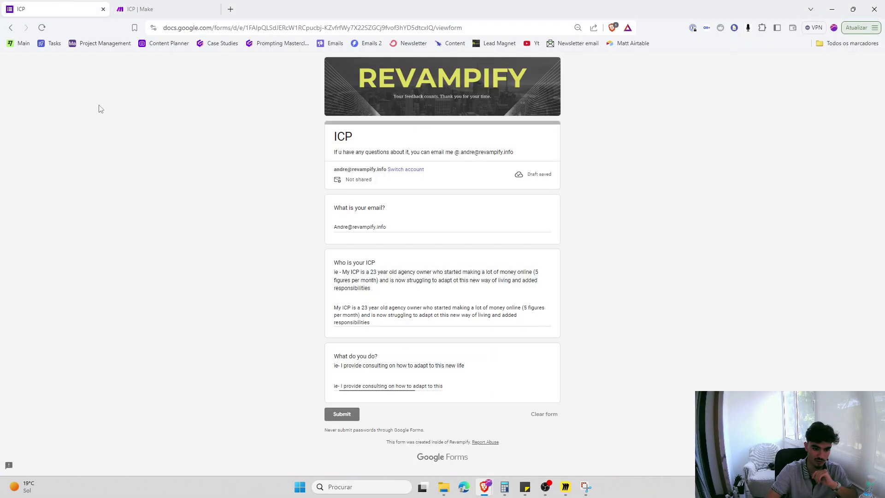
left_click(346, 415)
key("ctrl+Tab")
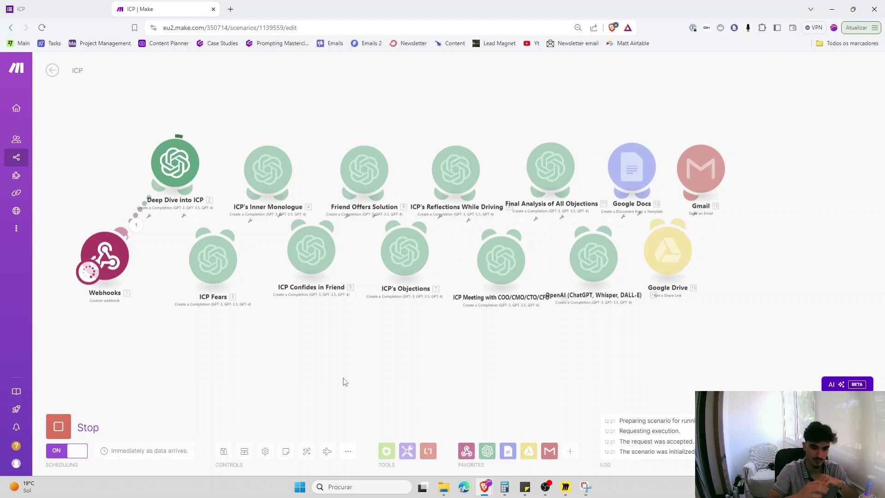
- Open the ICP scenario's run history in a separate tab, then follow the live run on the canvas
middle_click(28, 157)
left_click(277, 9)
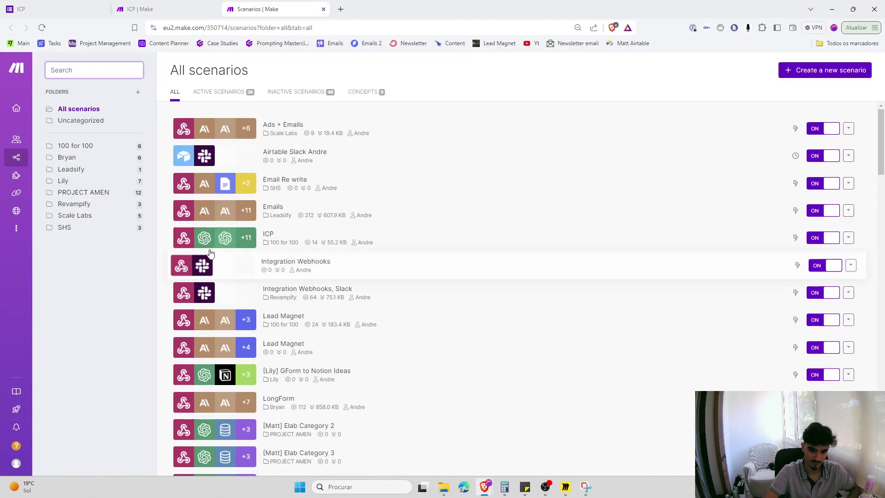
left_click(266, 234)
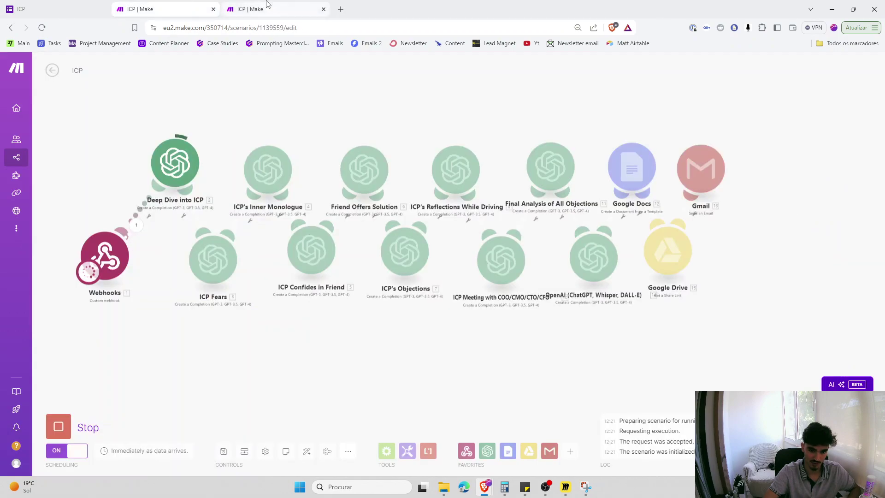
left_click(266, 4)
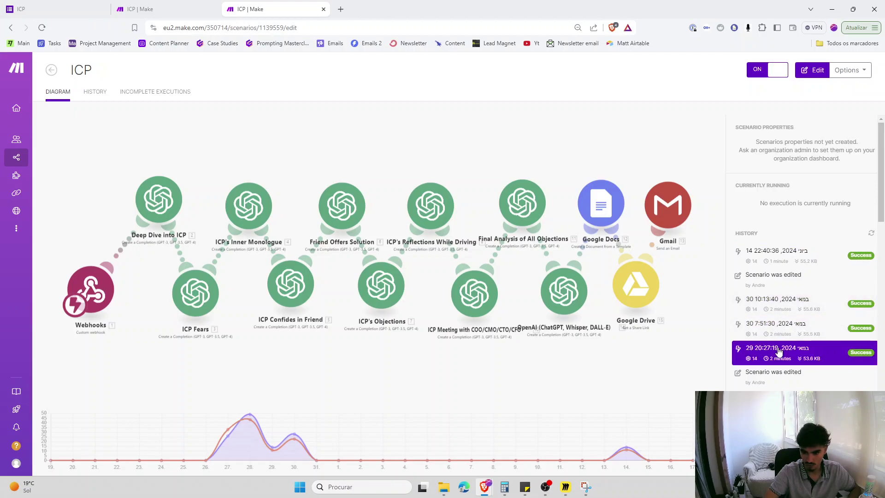
left_click(164, 9)
left_click_drag(329, 339, 310, 322)
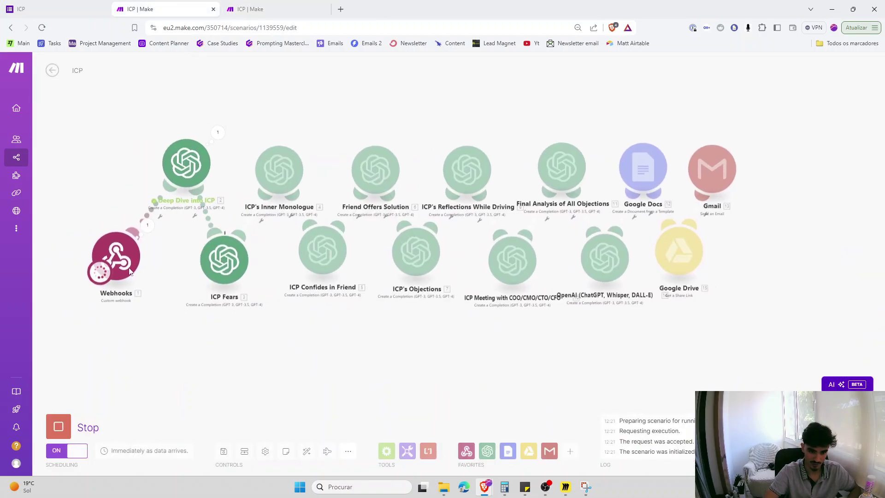
scroll(132, 273, "up", 2)
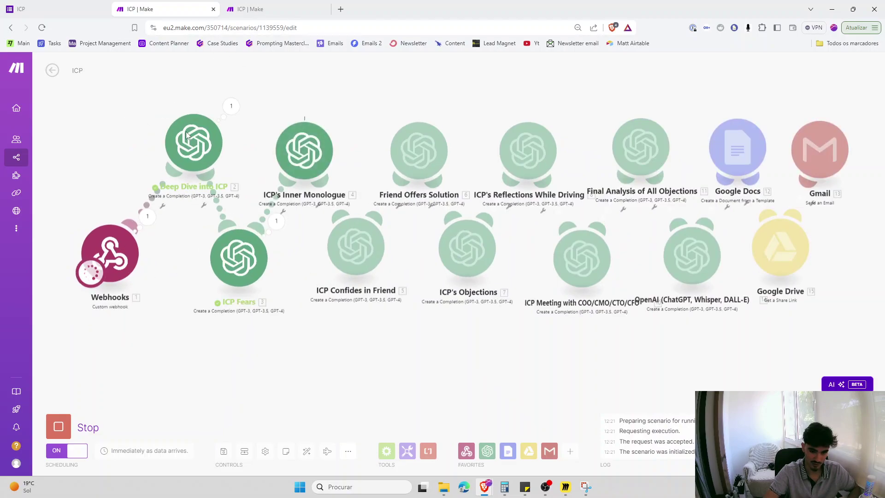
left_click(340, 10)
- Search 'icp fit' and open the ICP FITB Google Docs template
type("icp")
key("Down")
key("Down")
key("Down")
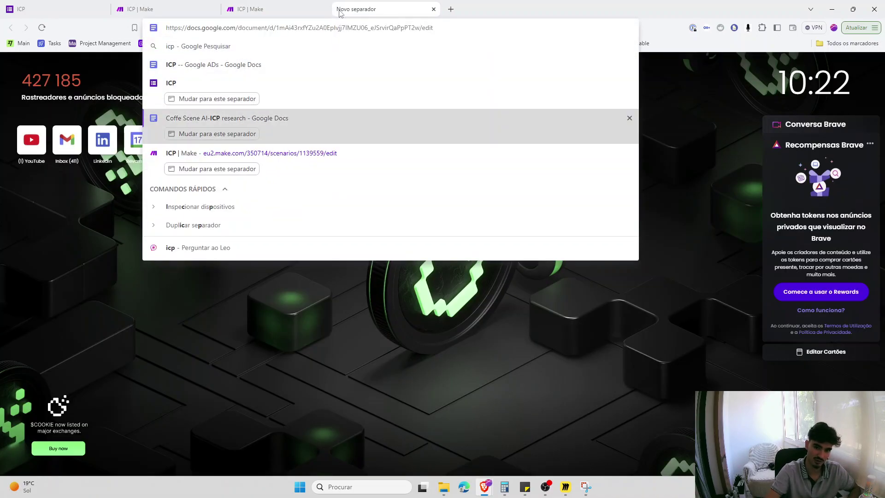
triple_click(342, 29)
type("icp fitb")
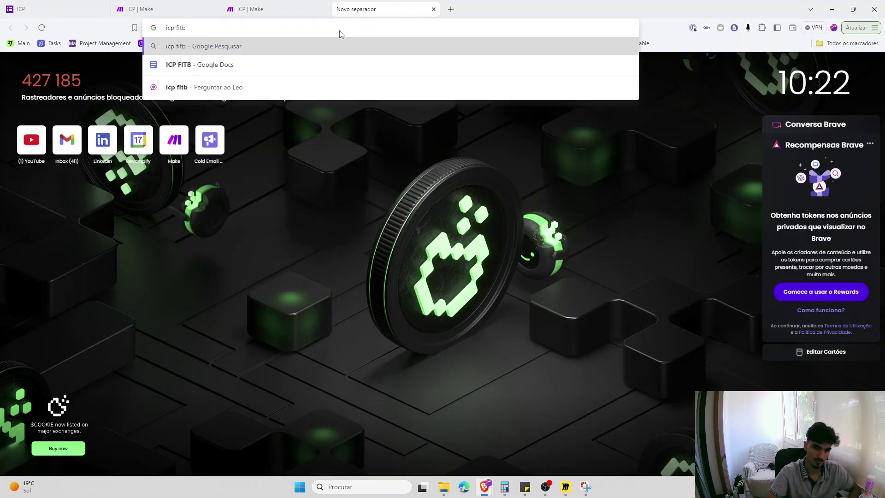
key("Down")
key("Return")
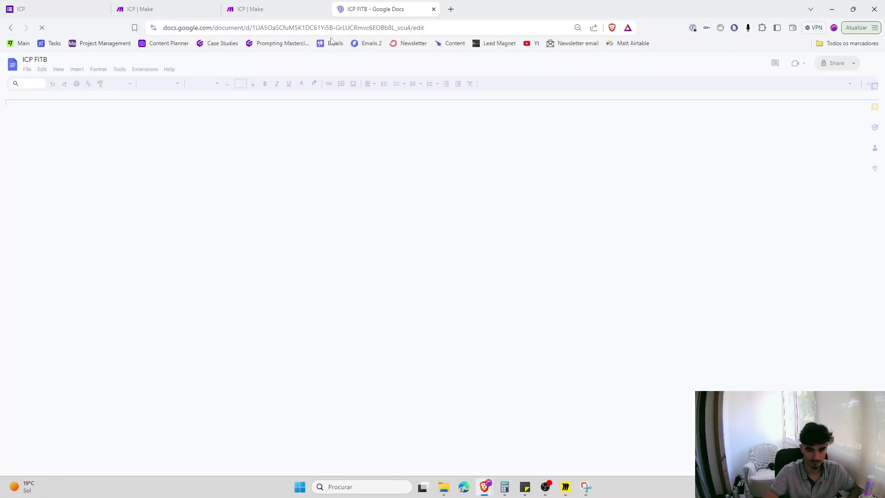
- Select the {{ICP_Deep_Dive}} placeholder while checking the Make run's progress
left_click_drag(384, 370, 246, 359)
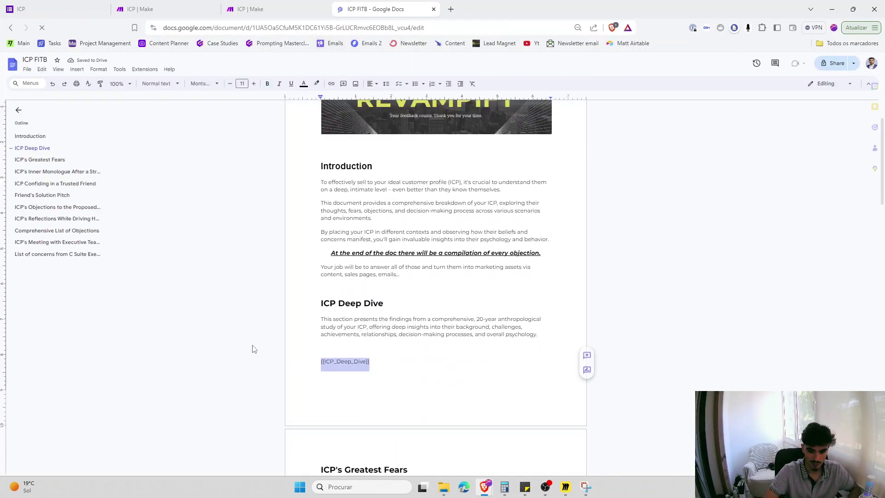
key("ctrl+2")
left_click(381, 8)
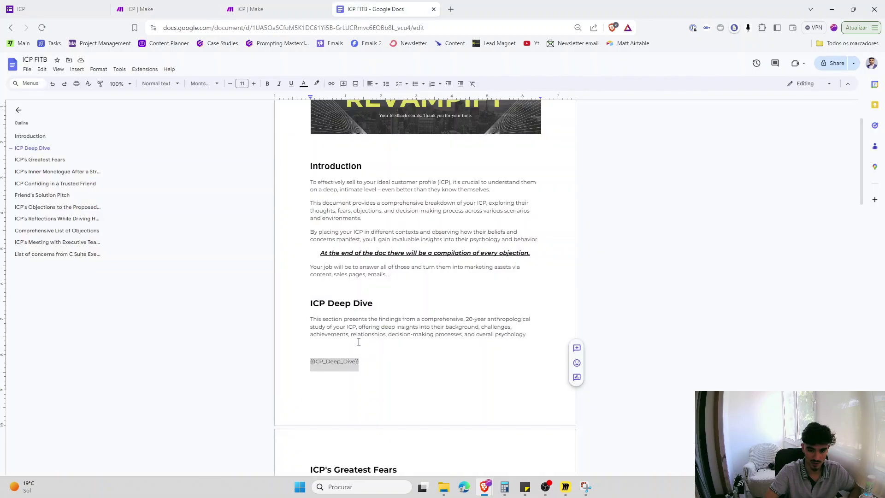
left_click(174, 4)
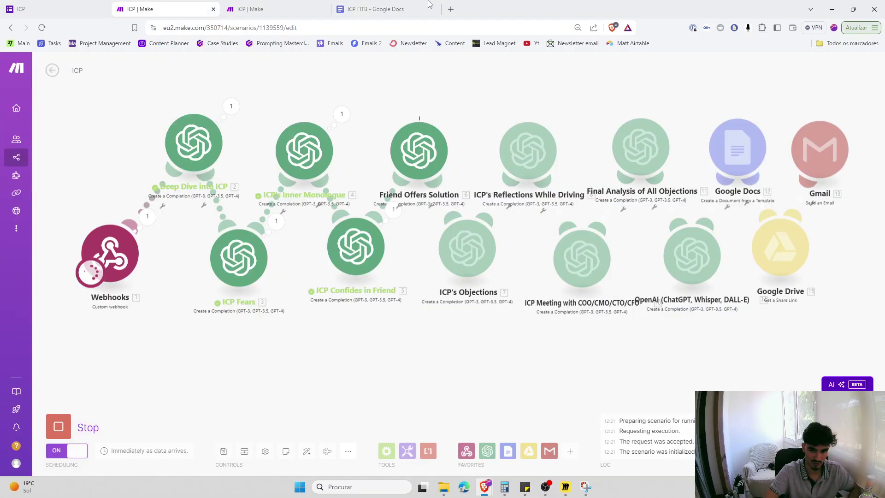
left_click(428, 3)
- Review the Inner Monologue, Confides in Friend, Friend Solution Pitch and Objections placeholders, then return to Make
left_click(58, 161)
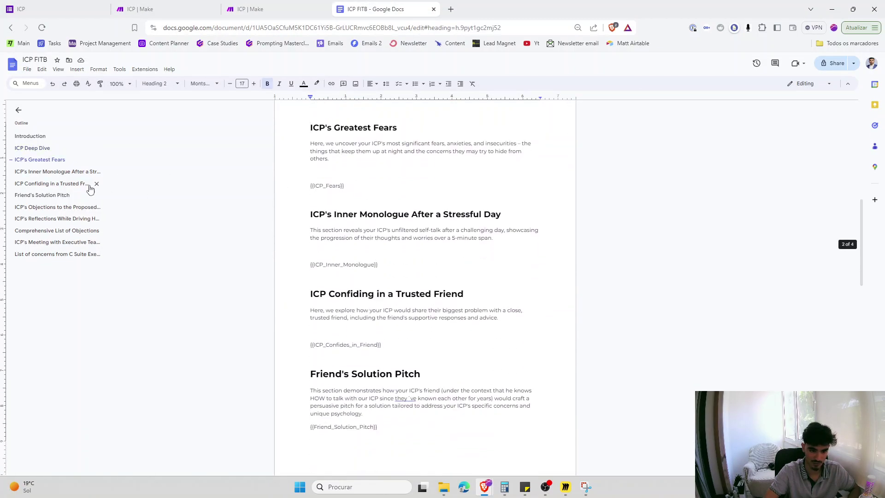
triple_click(371, 264)
triple_click(340, 346)
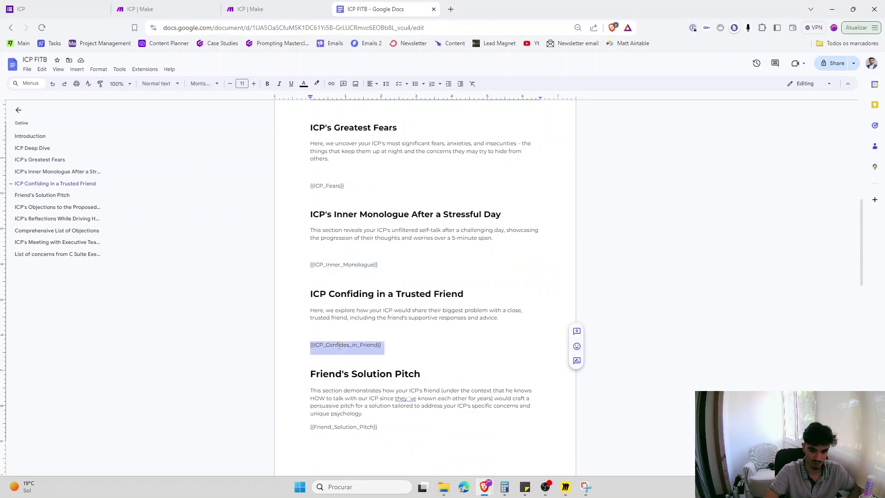
triple_click(331, 425)
scroll(332, 414, "down", 4)
double_click(338, 388)
scroll(338, 391, "down", 2)
left_click(157, 9)
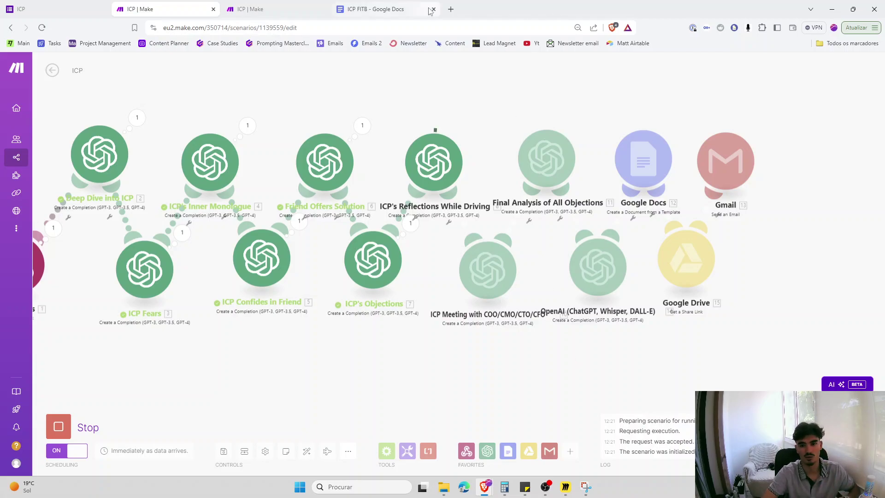
- Close the ICP FITB and duplicate scenario tabs and watch the run finish on the canvas
left_click(433, 10)
left_click(323, 9)
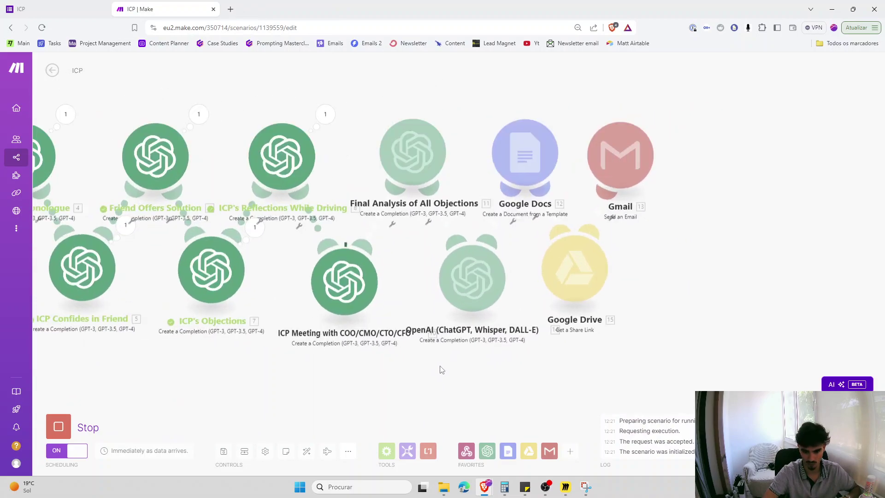
key("alt+Tab")
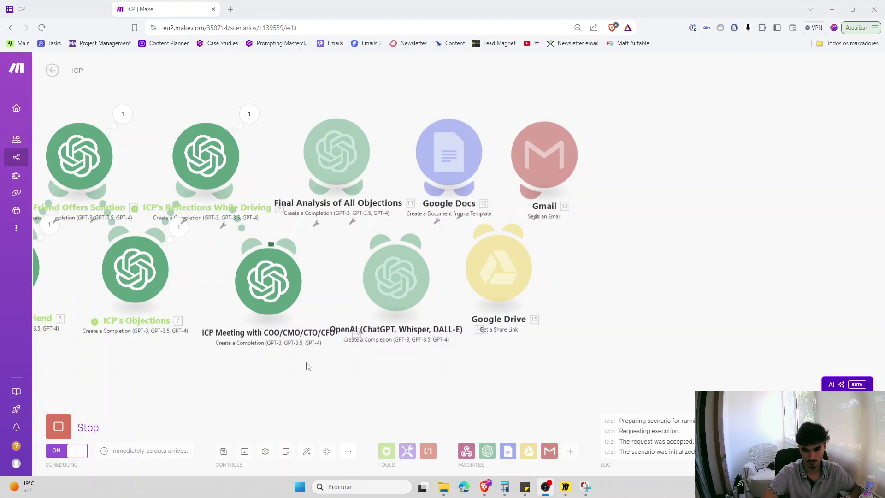
left_click_drag(309, 368, 322, 369)
scroll(369, 360, "down", 5)
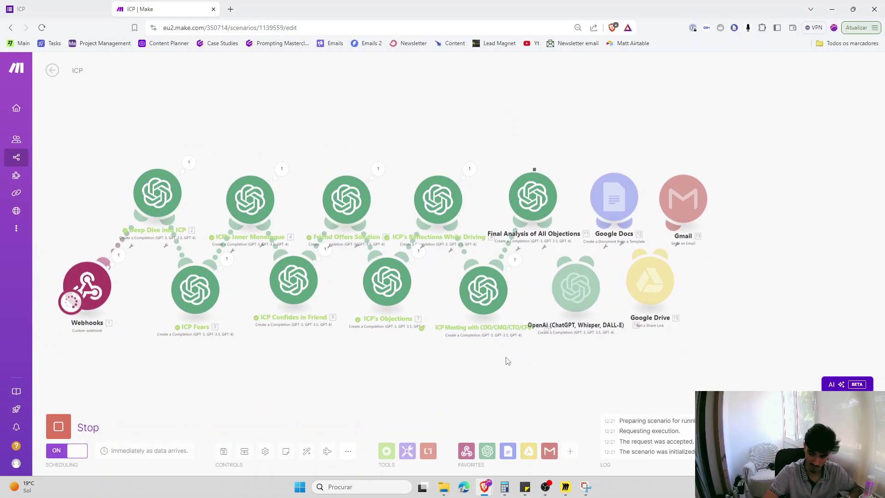
scroll(578, 367, "up", 1)
scroll(579, 367, "down", 1)
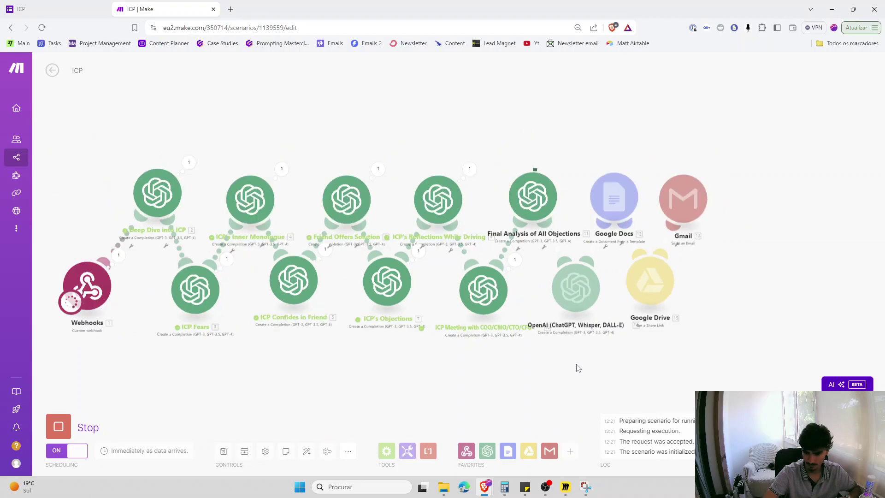
left_click_drag(576, 365, 519, 363)
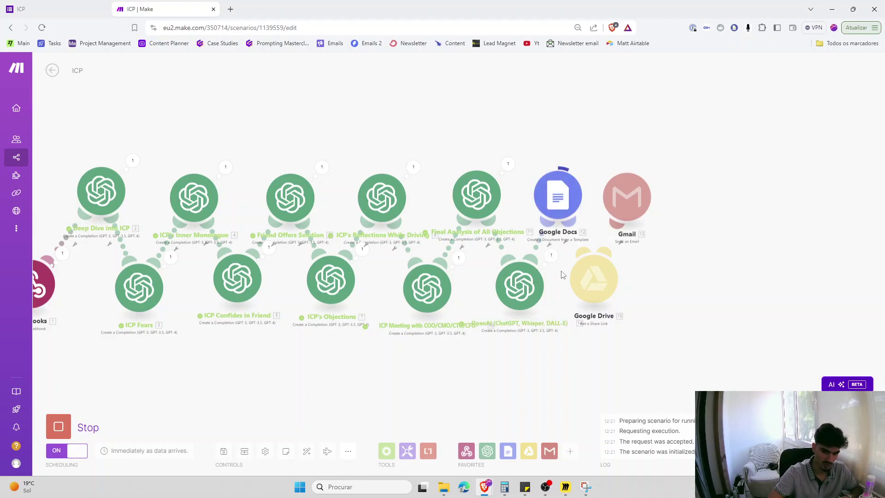
scroll(534, 278, "up", 2)
scroll(582, 258, "right", 3)
scroll(582, 258, "right", 5)
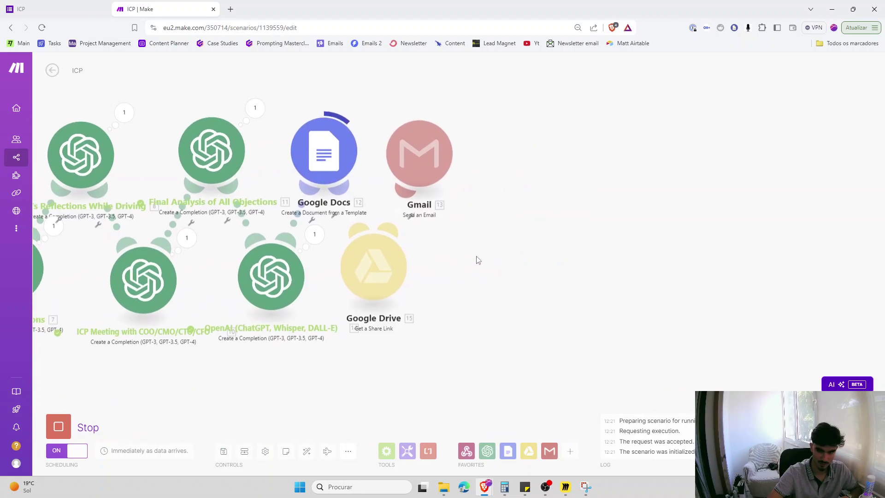
- Copy the Google Docs module's Web View Link and paste it into a new tab
left_click(353, 129)
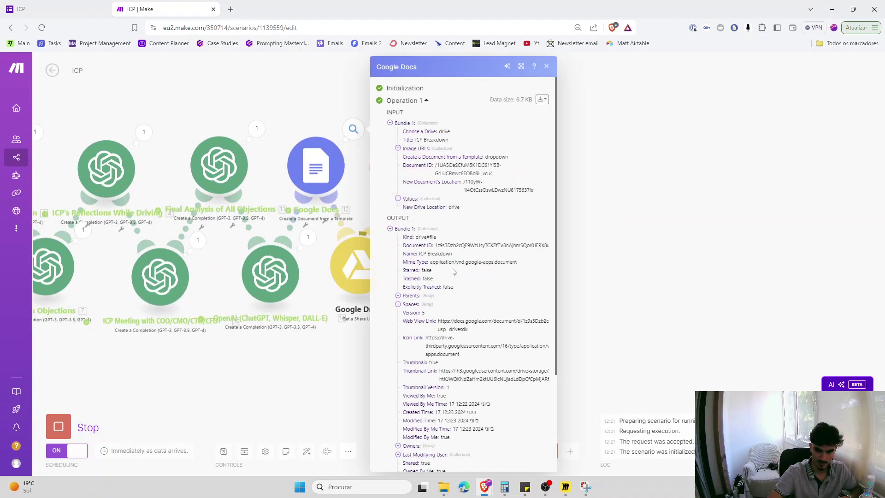
left_click_drag(467, 329, 439, 323)
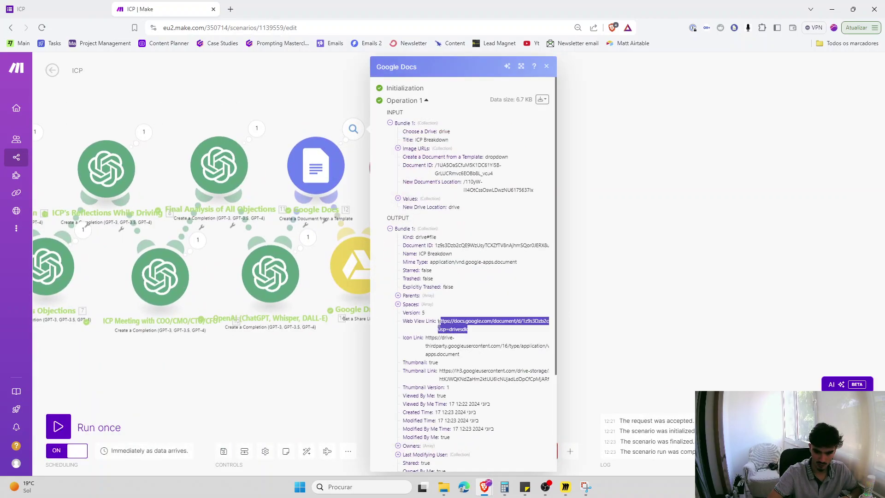
key("ctrl+c")
key("ctrl+t")
key("ctrl+v")
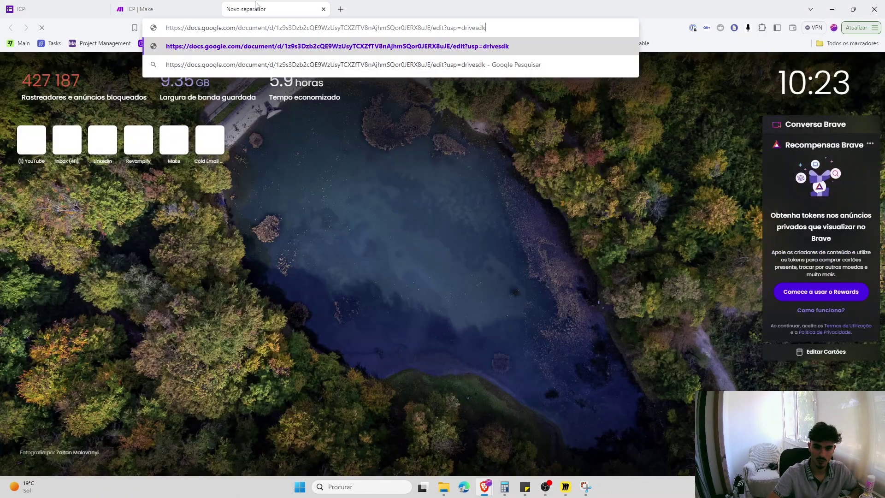
- Read the ICP Breakdown doc's Deep Dive and Greatest Fears sections, then close Make's output panel
key("Return")
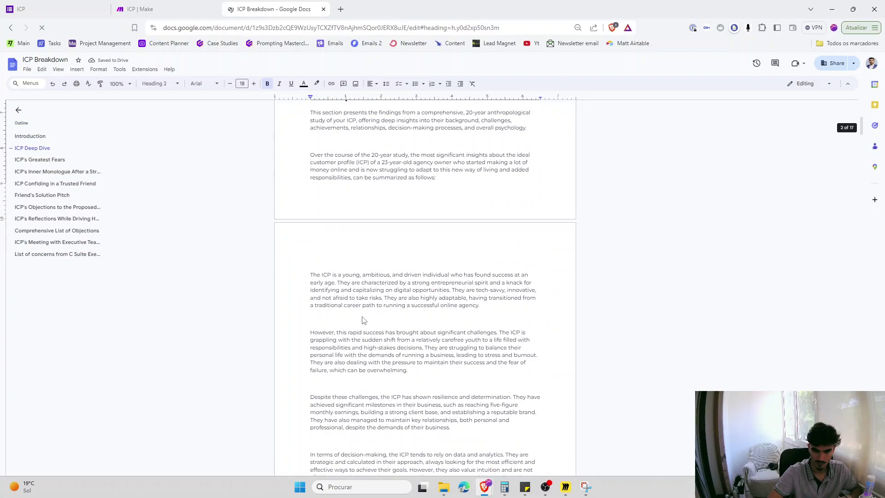
triple_click(294, 223)
scroll(348, 288, "down", 10)
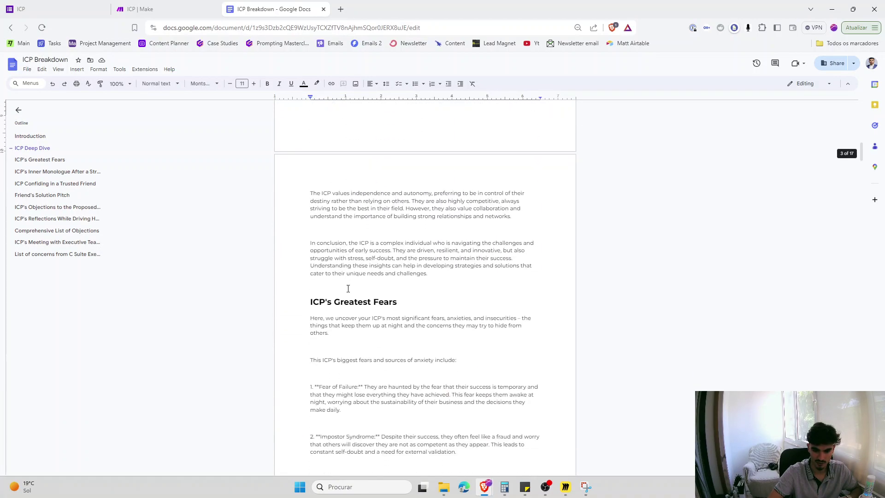
scroll(348, 289, "down", 8)
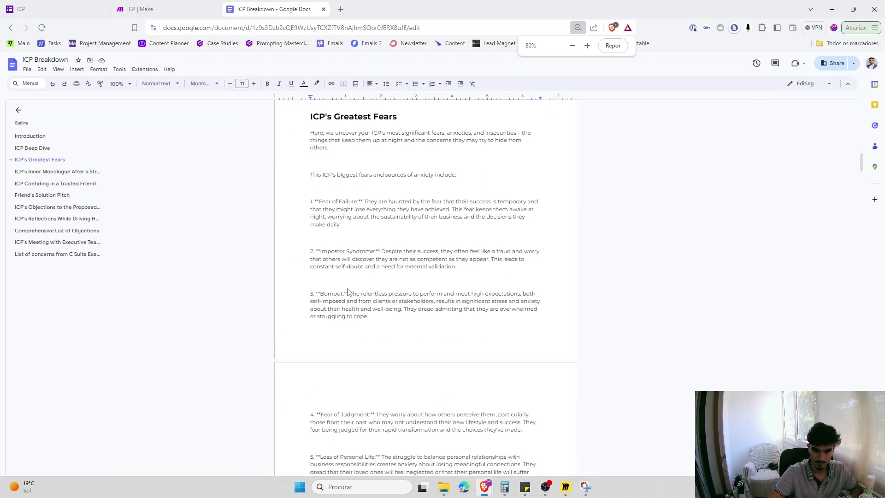
scroll(348, 288, "down", 2)
left_click(164, 8)
left_click(495, 369)
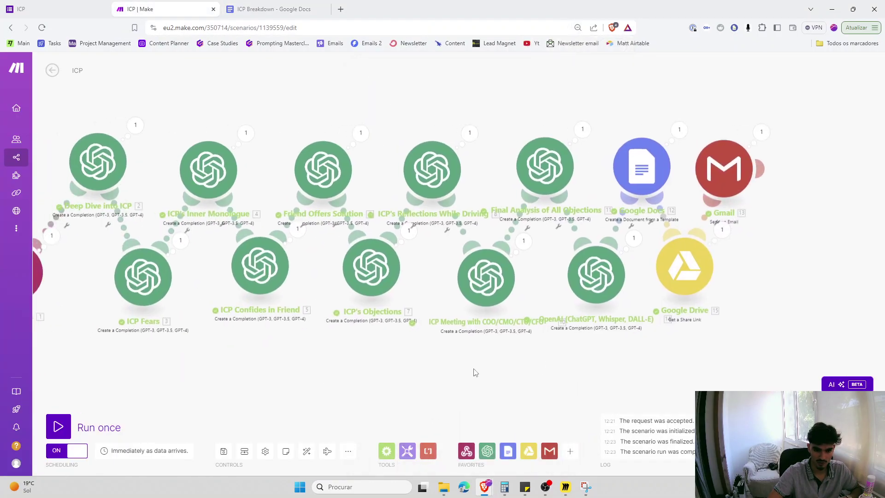
- Stagger the right-hand modules, Gmail back to Reflections While Driving, into alternating upper and lower rows
left_click_drag(328, 386, 340, 363)
left_click_drag(615, 215, 664, 188)
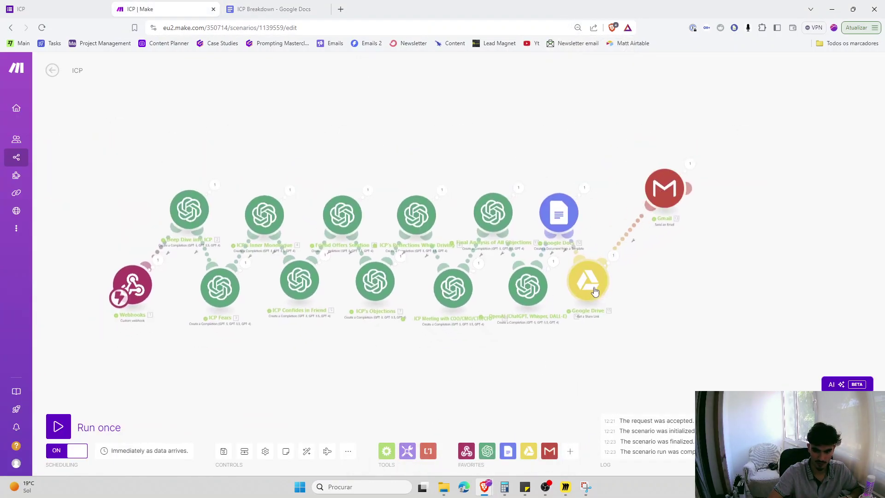
left_click_drag(570, 272, 621, 268)
left_click_drag(558, 213, 567, 191)
left_click_drag(527, 287, 543, 291)
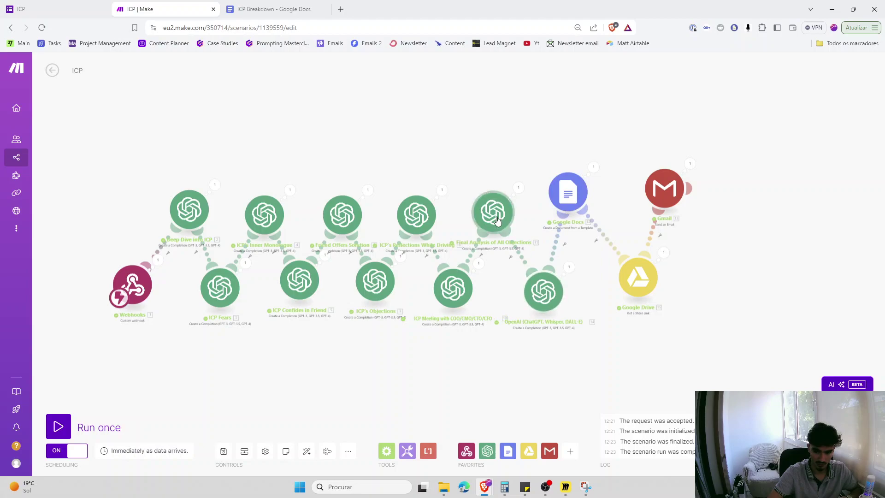
left_click_drag(492, 212, 492, 183)
left_click_drag(463, 293, 466, 301)
left_click_drag(416, 214, 419, 167)
- Stagger Objections through Webhooks into alternating rows, aligning ICP Fears with the lower row
left_click_drag(374, 281, 371, 303)
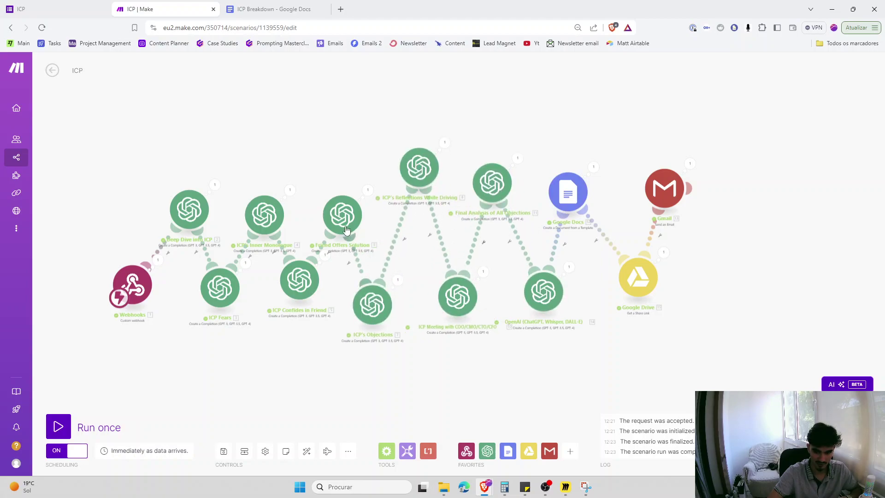
left_click_drag(341, 214, 345, 160)
left_click_drag(296, 278, 297, 306)
left_click_drag(264, 214, 259, 158)
left_click_drag(220, 288, 209, 312)
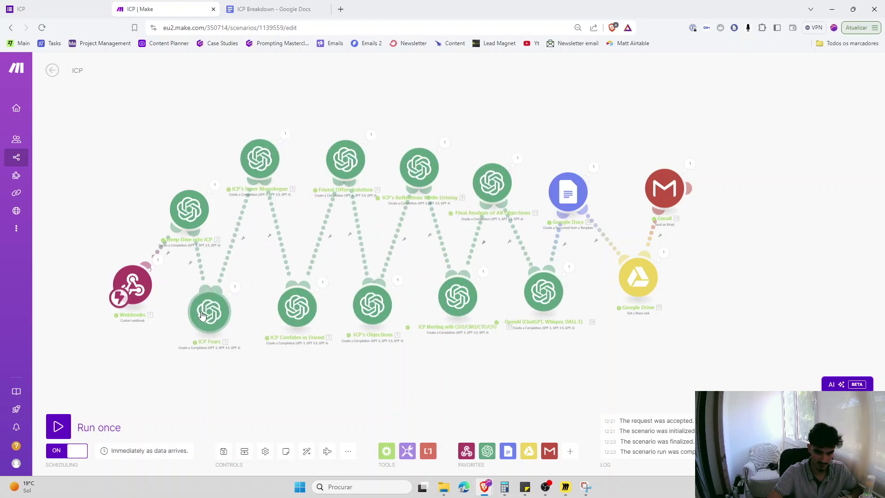
left_click_drag(190, 213, 176, 160)
left_click_drag(132, 285, 106, 303)
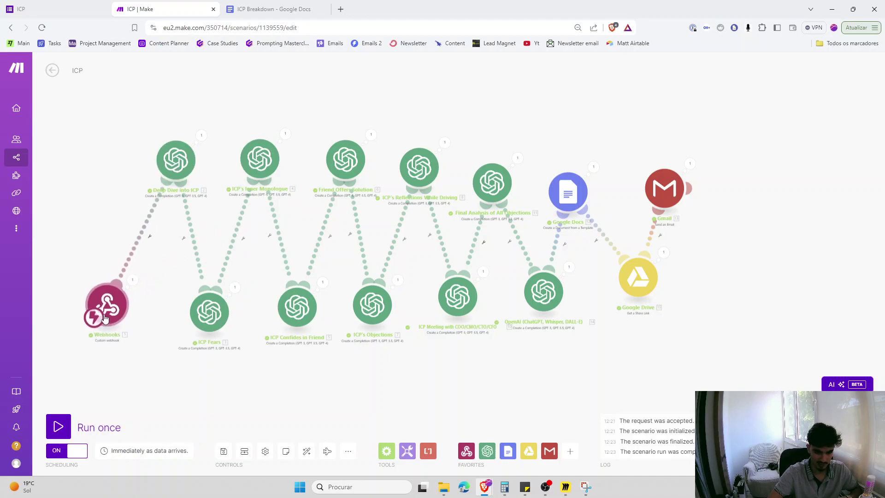
left_click_drag(195, 325, 194, 315)
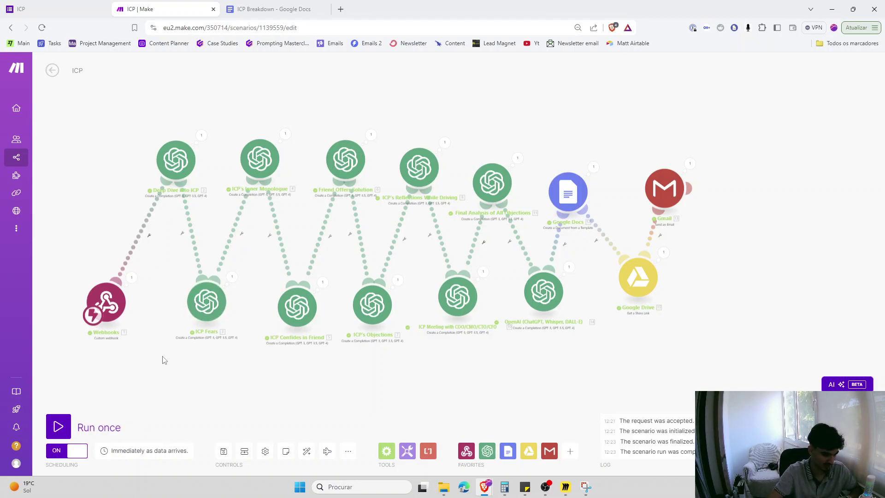
- Box-select Friend Offers Solution with ICP Confides in Friend, then the ICP Meeting module
scroll(187, 349, "up", 5)
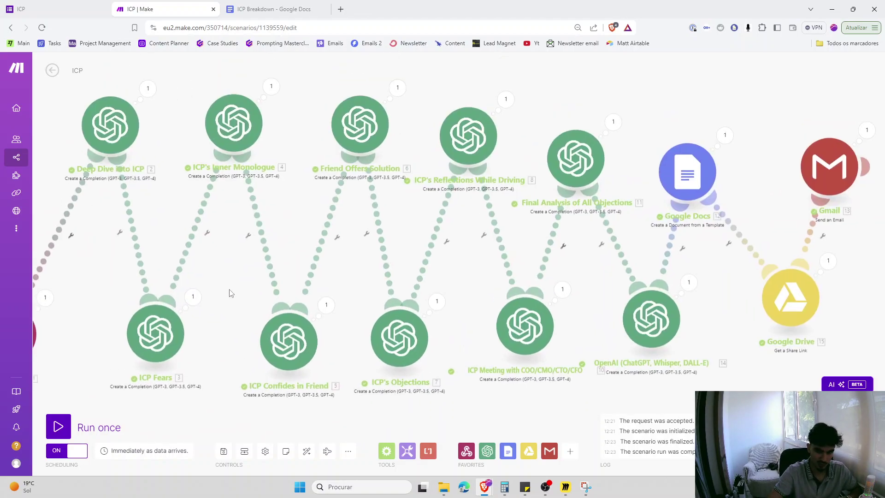
left_click_drag(265, 423, 342, 108)
scroll(364, 120, "right", 1)
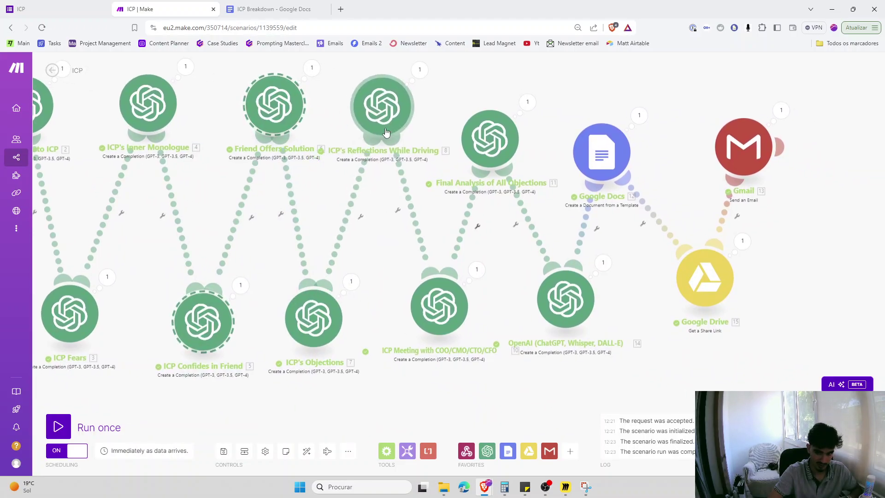
scroll(415, 323, "right", 1)
left_click_drag(404, 380, 459, 297)
scroll(396, 397, "left", 5)
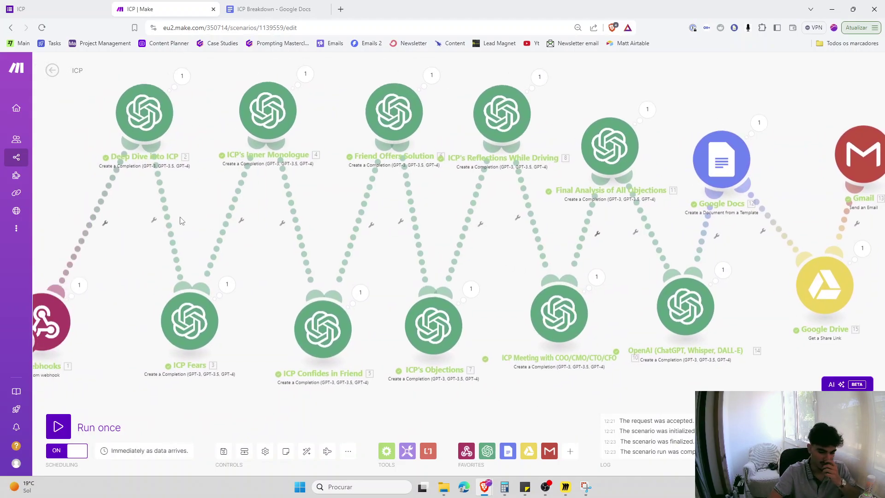
scroll(179, 220, "down", 1)
scroll(178, 184, "right", 1)
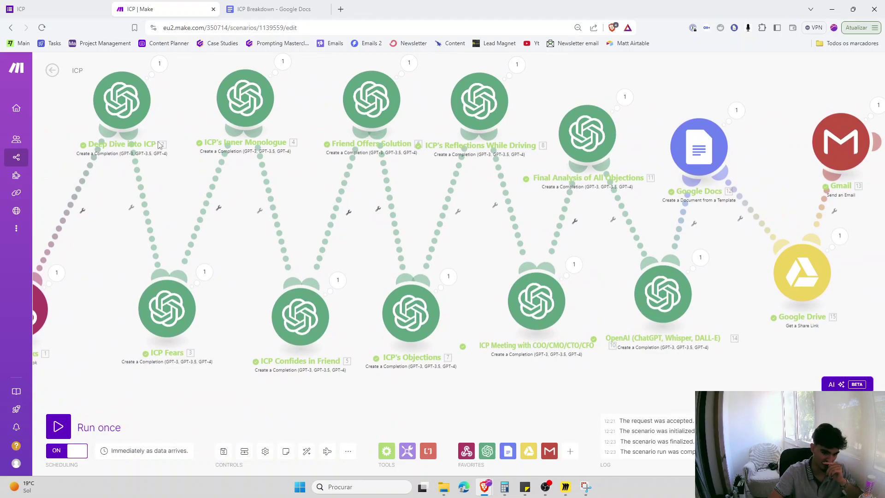
- Read the Inner Monologue module's expanded Result text, then switch to the ICP Google Form
scroll(78, 88, "up", 1)
scroll(78, 88, "left", 1)
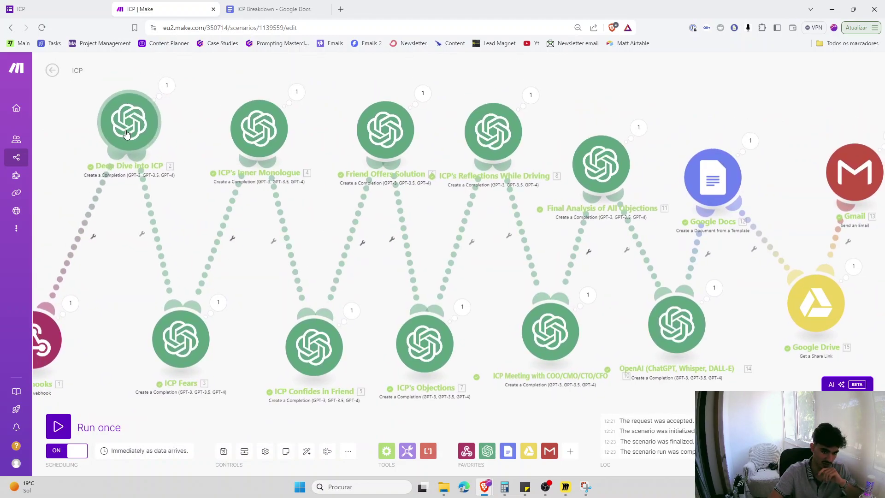
scroll(193, 323, "up", 1)
scroll(193, 323, "right", 1)
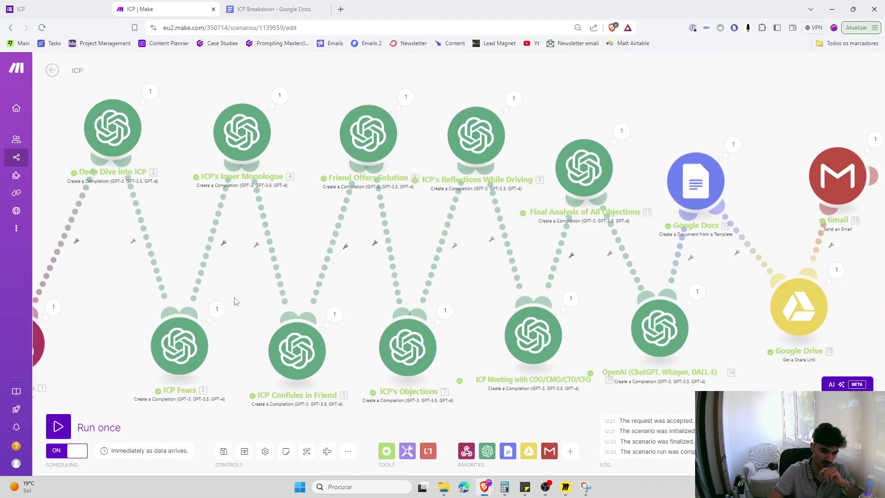
left_click(279, 106)
left_click(335, 224)
scroll(335, 194, "down", 2)
left_click_drag(335, 185, 383, 354)
left_click(382, 354)
scroll(383, 356, "down", 2)
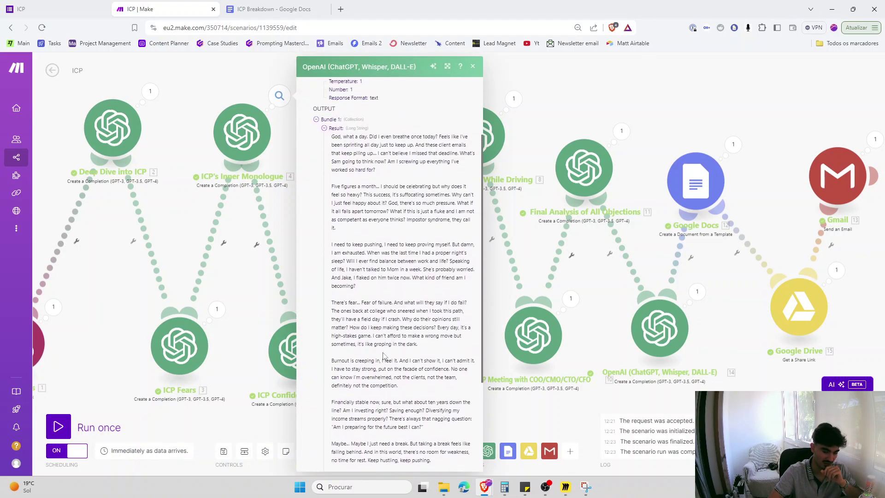
key("ctrl+shift+Tab")
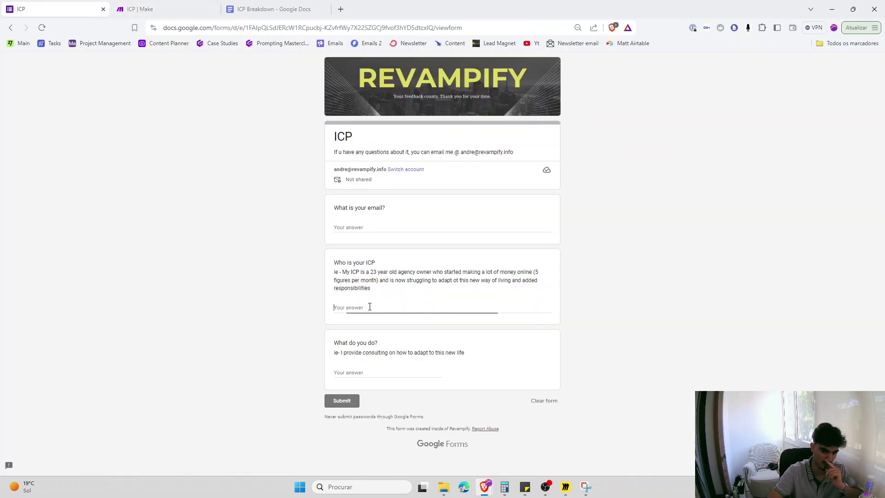
- Look over the ICP form's example sentence, then return to the ICP Make tab
left_click_drag(342, 272, 382, 279)
left_click(382, 278)
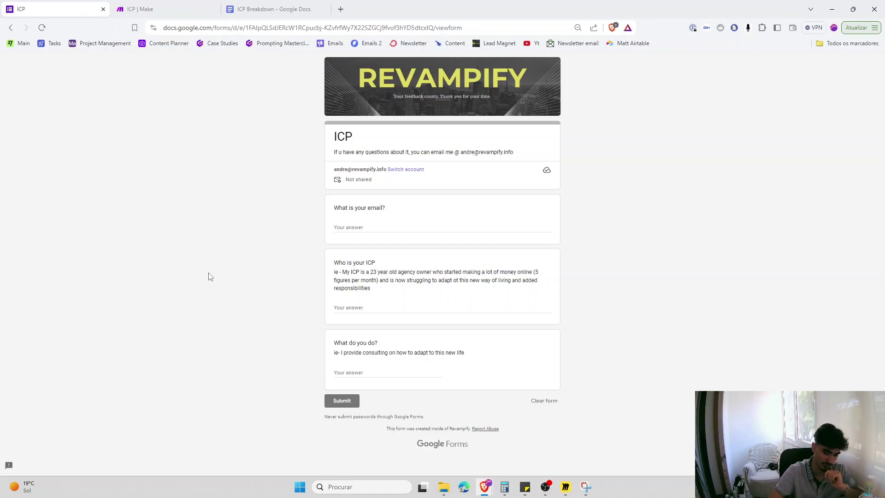
key("ctrl+Tab")
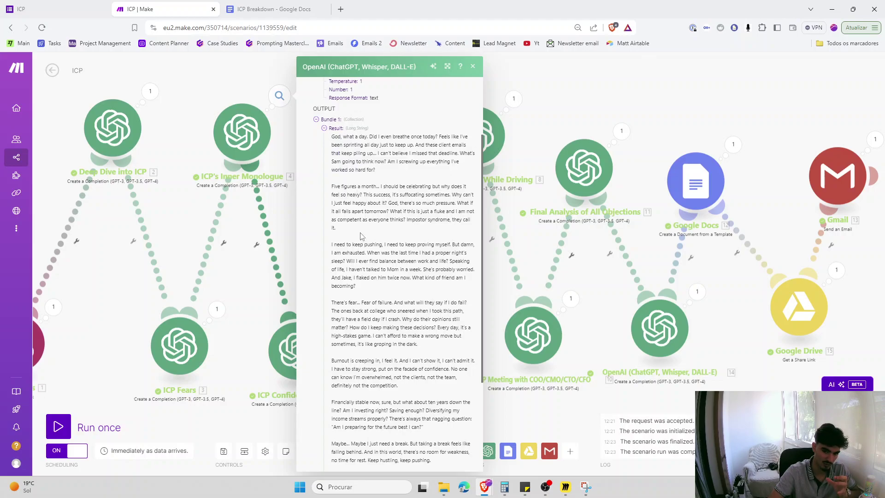
- Close the monologue output and read the ICP Confides in Friend module's generated conversation
scroll(482, 241, "down", 3)
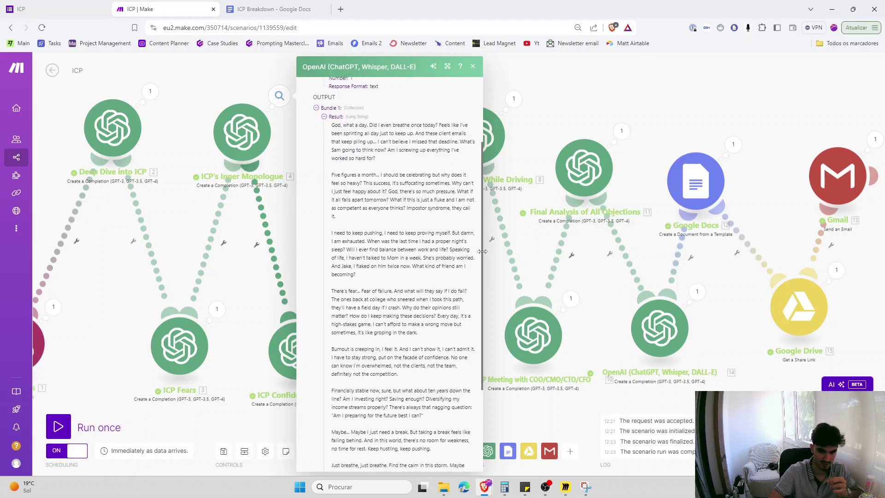
left_click(256, 272)
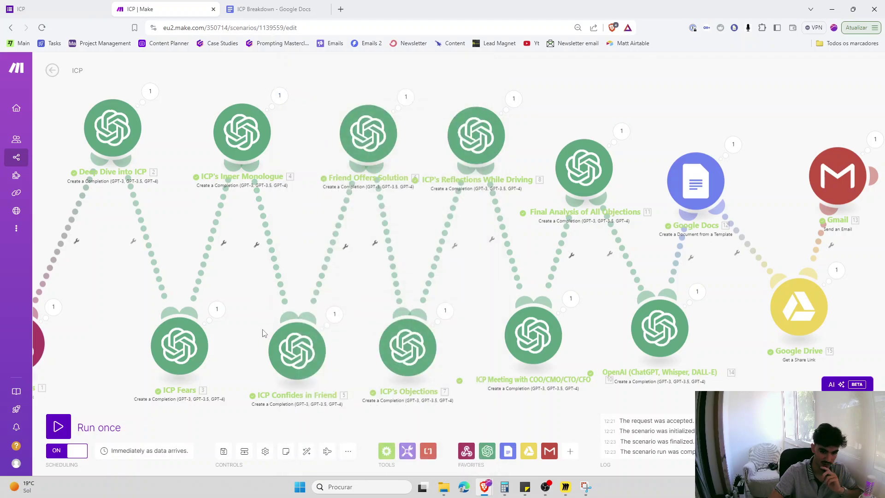
left_click_drag(268, 332, 231, 318)
left_click(298, 300)
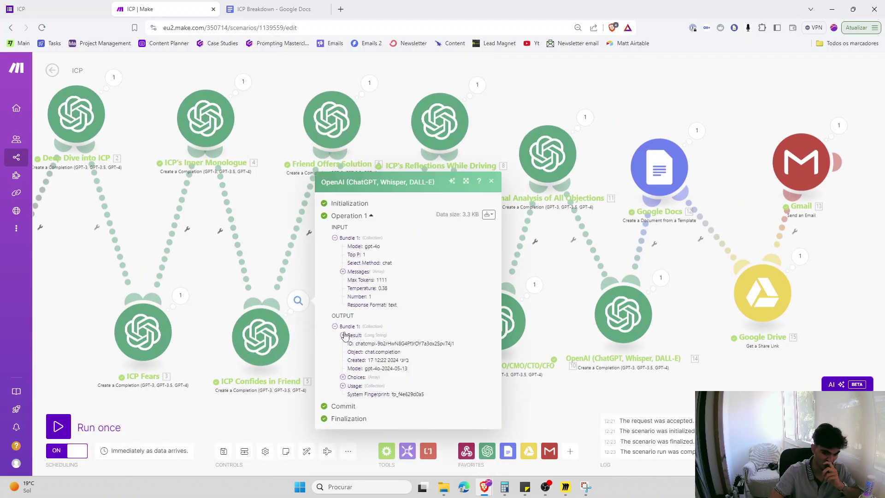
left_click(343, 335)
scroll(359, 312, "down", 2)
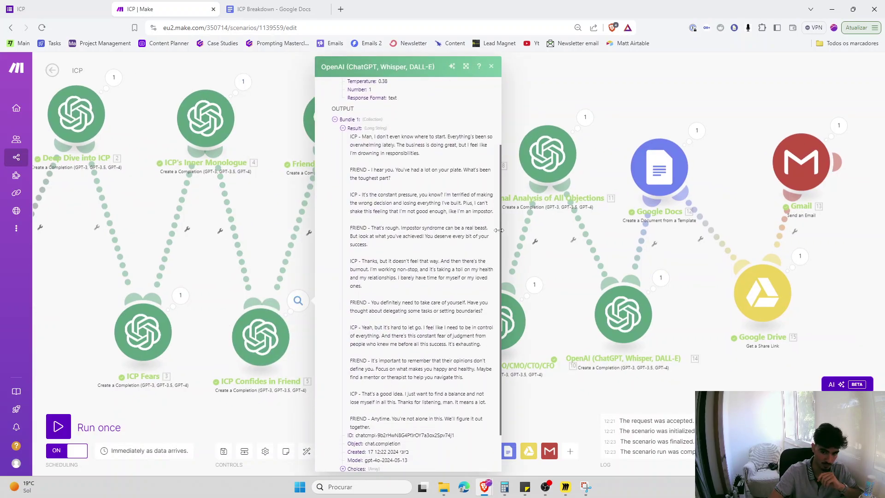
scroll(500, 238, "down", 1)
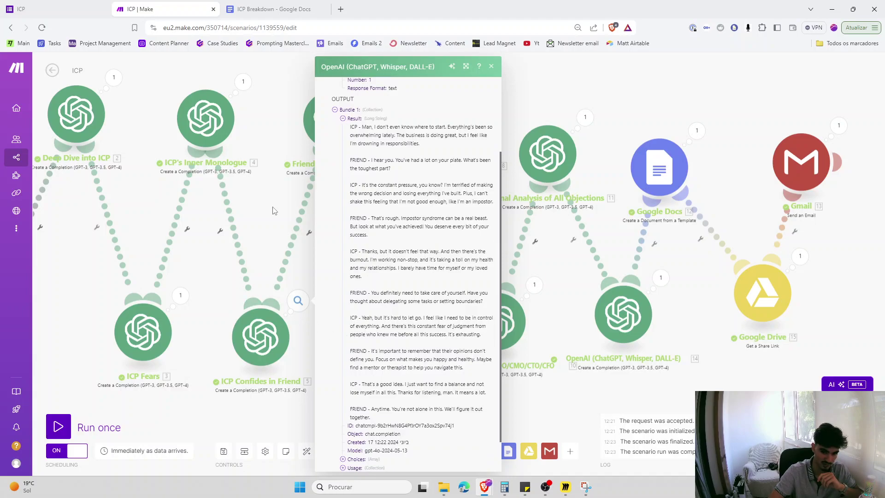
- Read the Reflections While Driving module's generated story text from the last run
left_click_drag(297, 317, 263, 317)
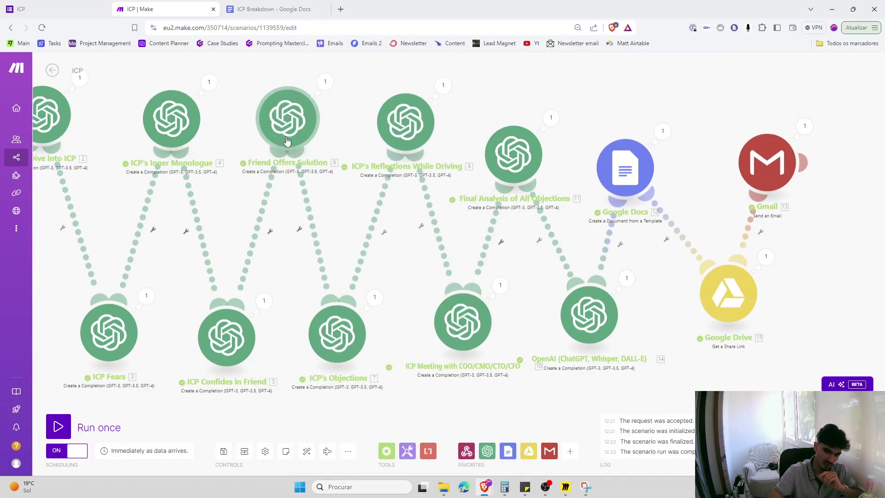
left_click_drag(323, 275, 296, 275)
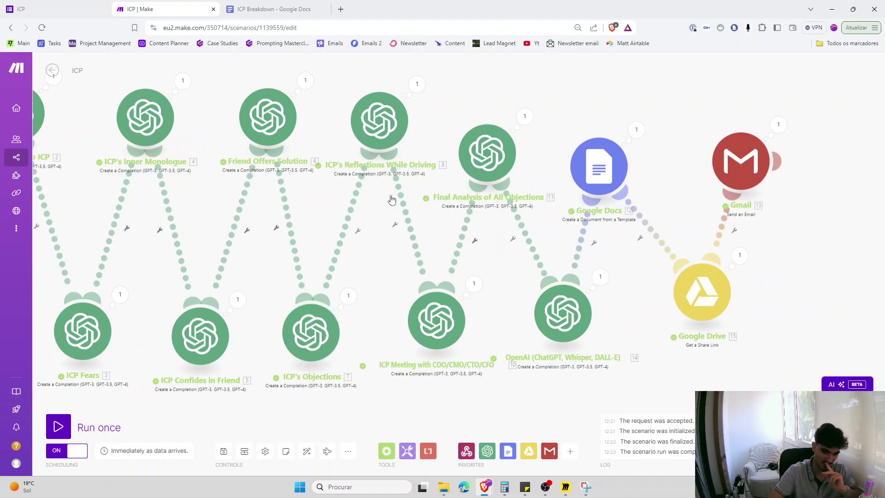
left_click(416, 84)
left_click(473, 222)
scroll(594, 237, "down", 2)
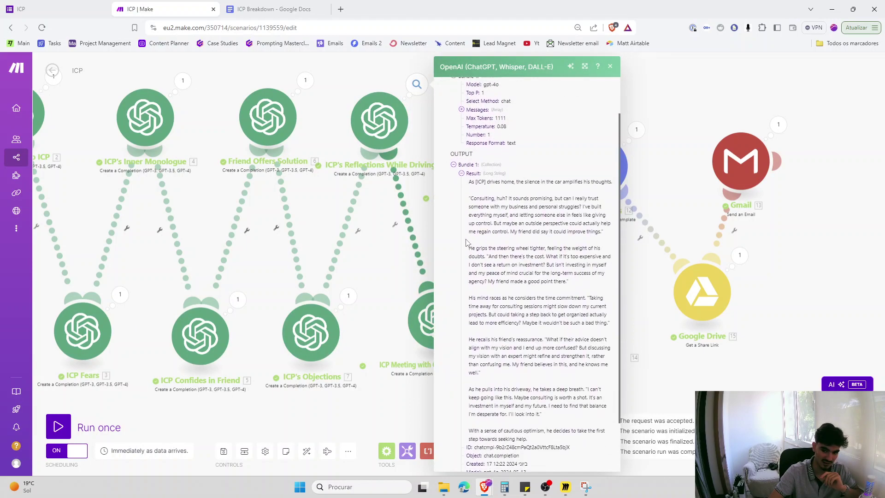
left_click_drag(621, 248, 618, 254)
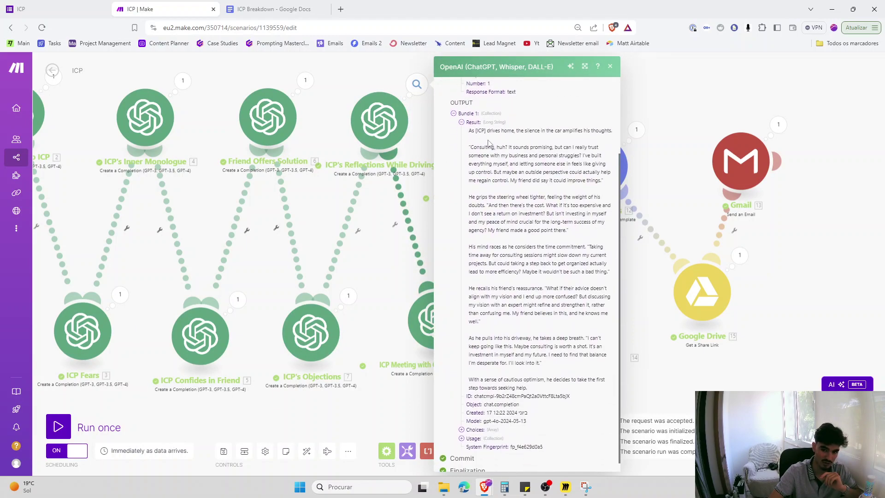
left_click_drag(418, 228, 368, 222)
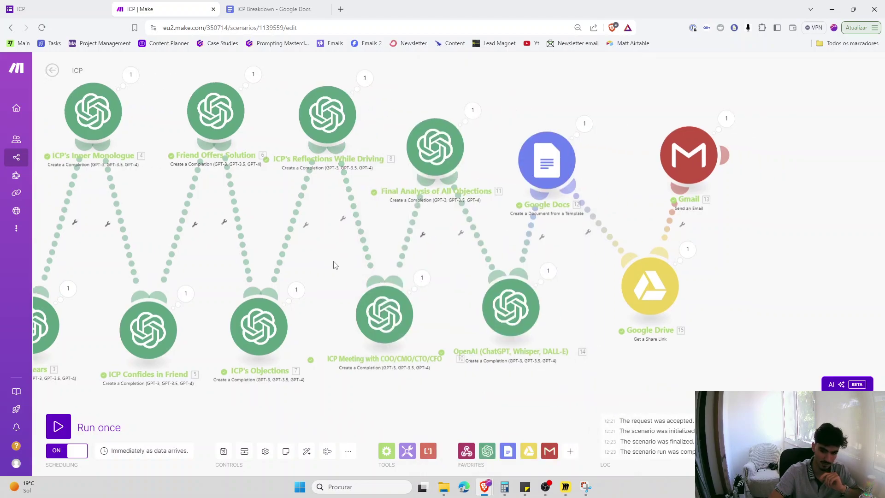
left_click(421, 278)
- Read the ICP Meeting module's full generated dialogue, then close its output
left_click(467, 312)
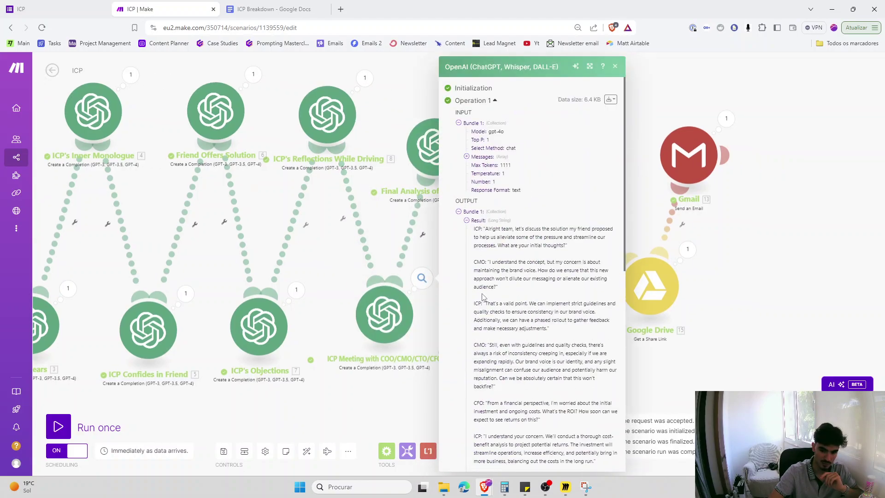
scroll(482, 290, "down", 2)
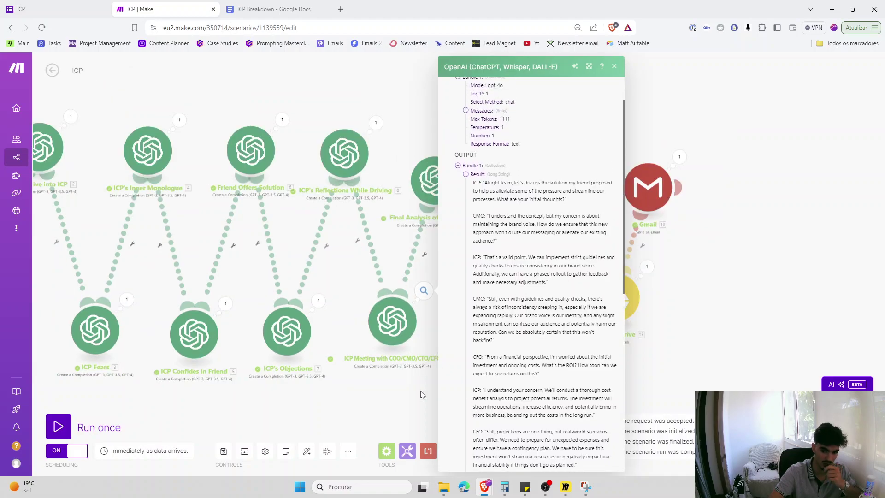
scroll(432, 351, "down", 2)
key("Escape")
- Read the Final Analysis of All Objections module's full result text
left_click_drag(382, 213, 384, 205)
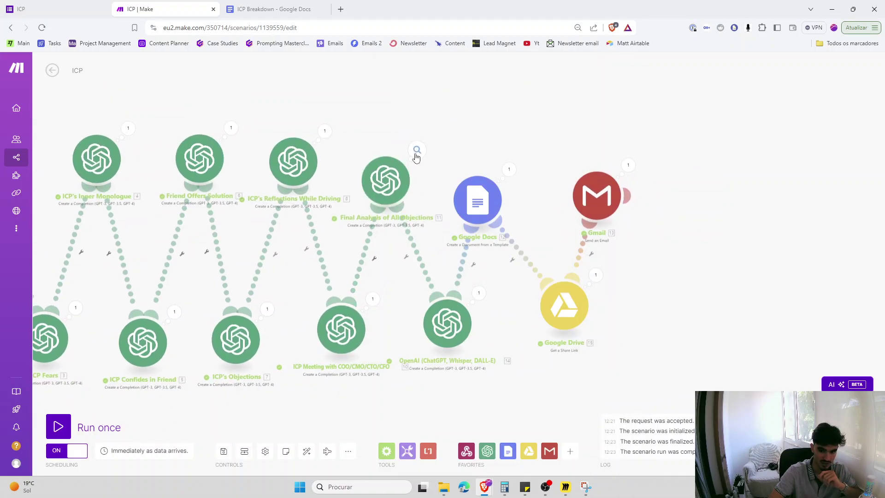
left_click(417, 149)
left_click(459, 221)
scroll(612, 230, "down", 2)
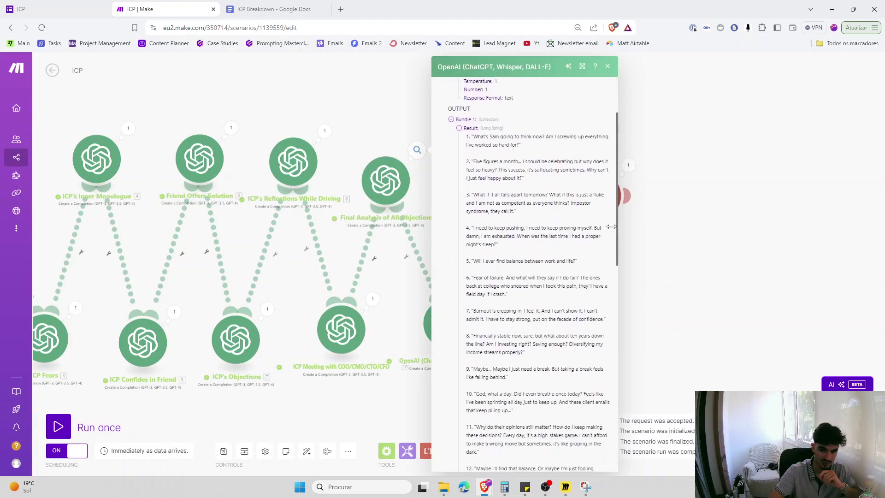
left_click_drag(617, 224, 617, 231)
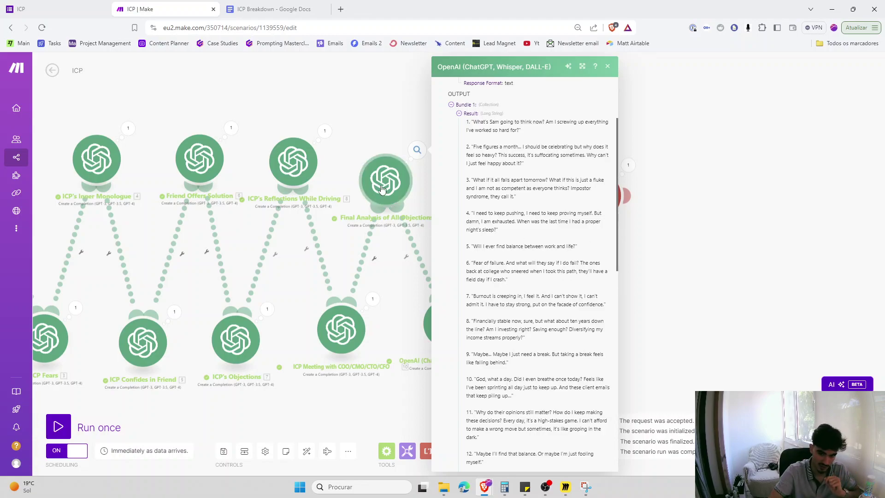
- Review module 10's full objections result, including the ICP Response paragraph, then close it
left_click_drag(297, 314, 384, 314)
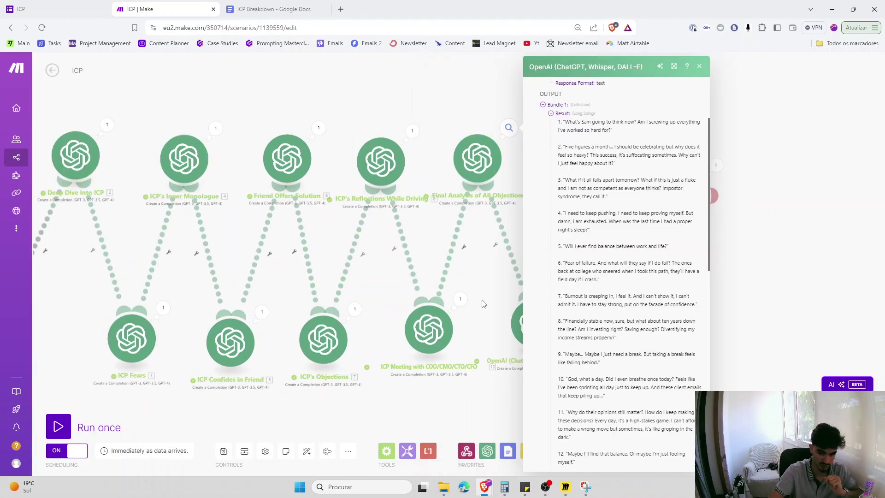
left_click_drag(482, 302, 323, 302)
left_click(406, 290)
left_click(448, 325)
scroll(461, 246, "down", 1)
scroll(461, 246, "down", 1)
scroll(461, 245, "down", 1)
triple_click(520, 368)
left_click(443, 374)
left_click(362, 384)
- Bring up the Miro board's Vid 5 Before/After layout
scroll(362, 384, "down", 5)
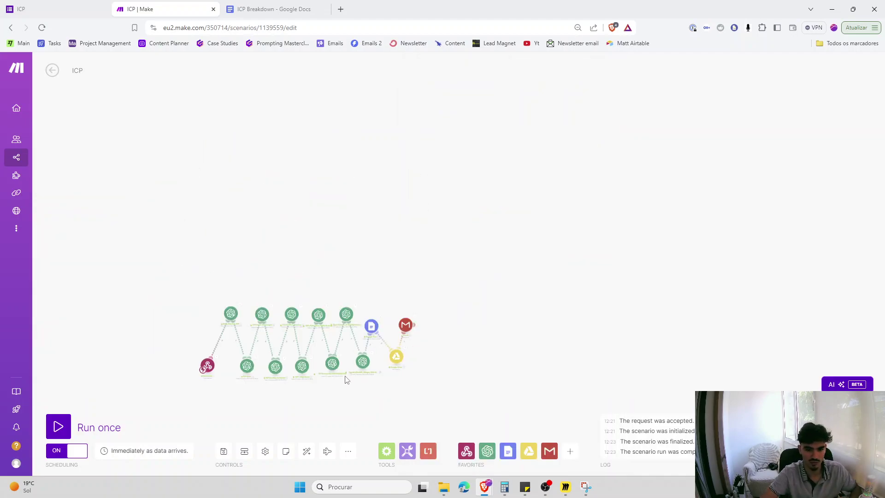
scroll(480, 397, "up", 5)
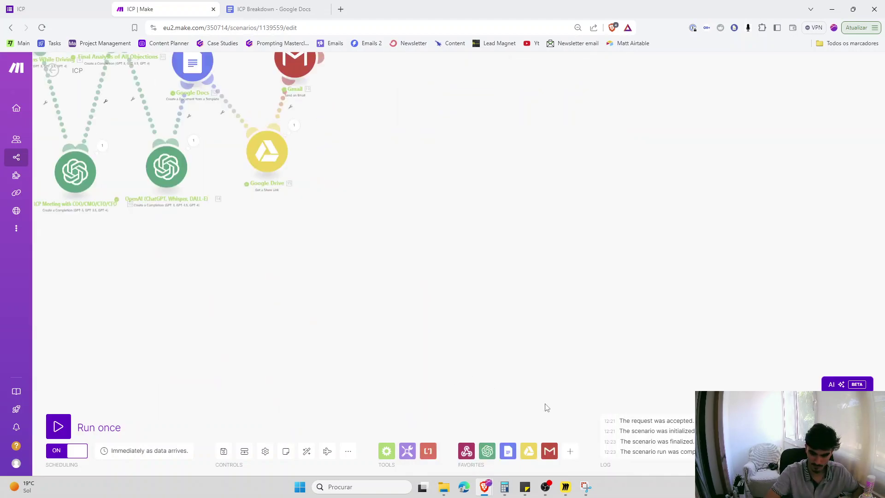
left_click(566, 486)
scroll(314, 318, "up", 3)
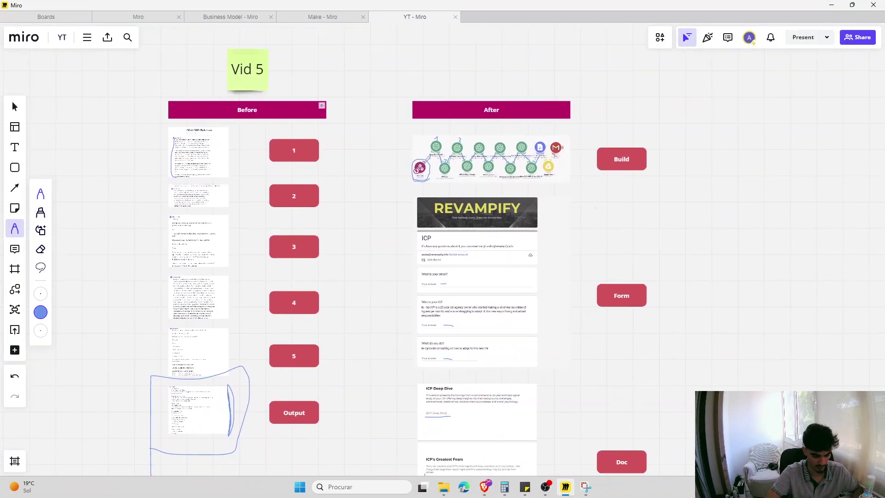
left_click(12, 102)
scroll(304, 55, "up", 3)
left_click(18, 229)
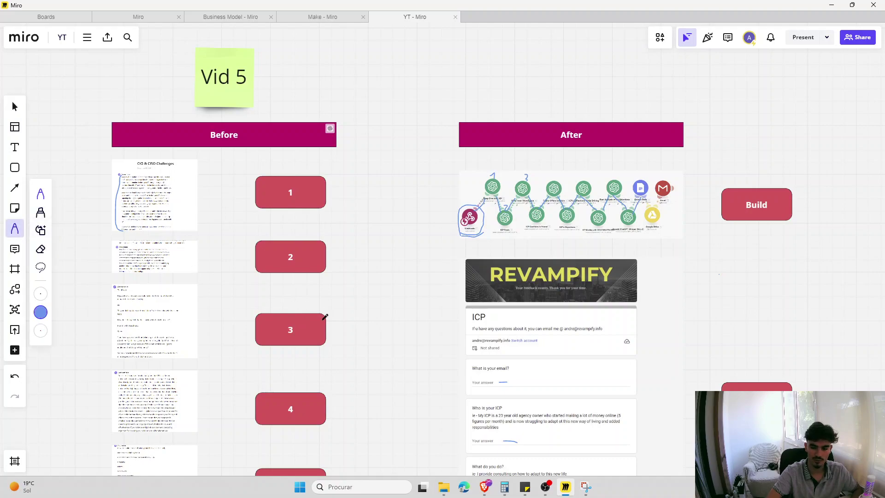
scroll(371, 287, "down", 1)
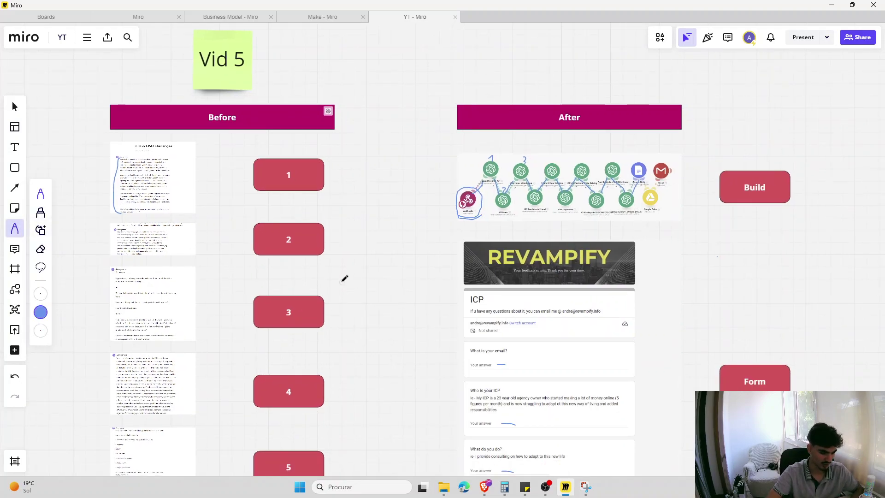
scroll(356, 255, "down", 3)
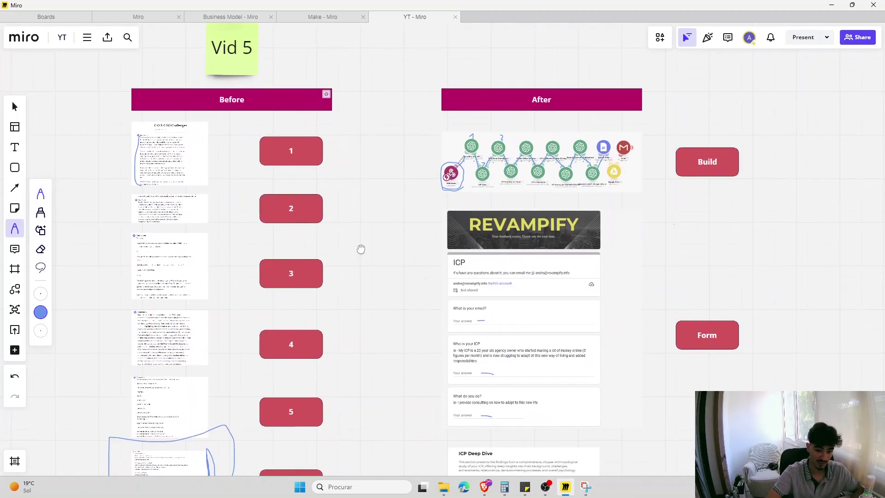
scroll(409, 280, "down", 1)
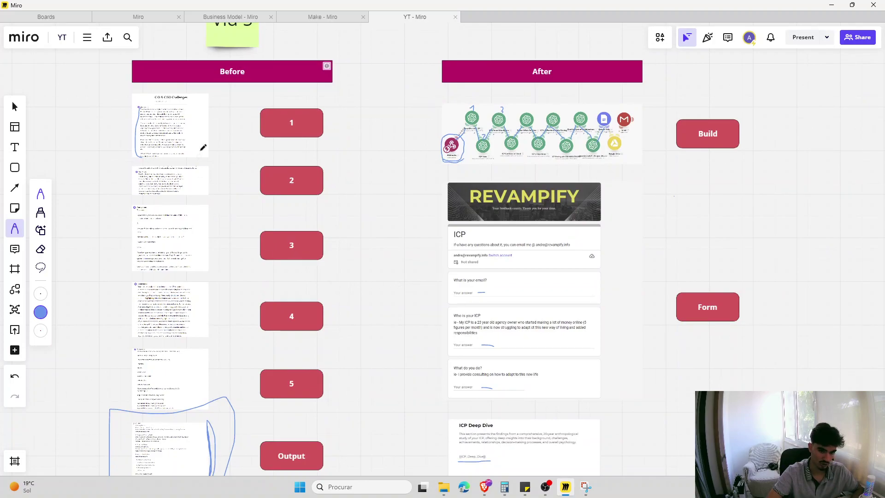
left_click_drag(214, 91, 217, 215)
key("ctrl+z")
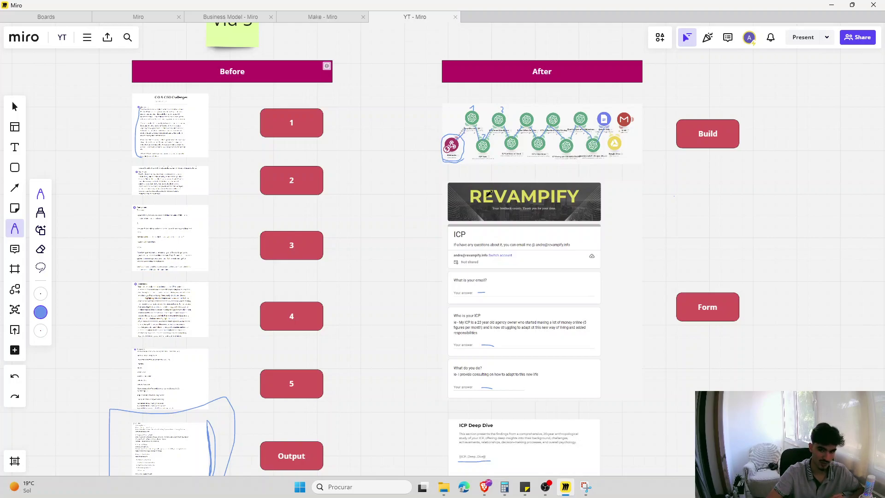
scroll(489, 192, "up", 10)
scroll(474, 290, "down", 2)
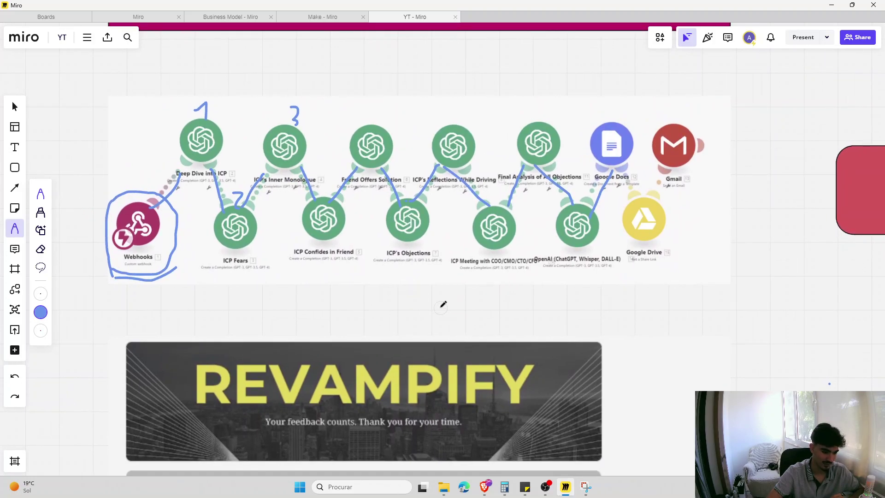
scroll(441, 306, "down", 8)
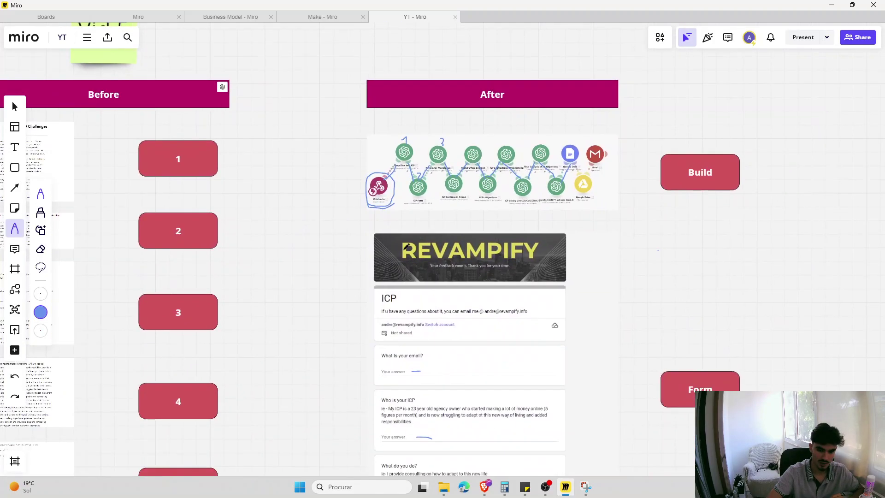
left_click_drag(370, 257, 385, 230)
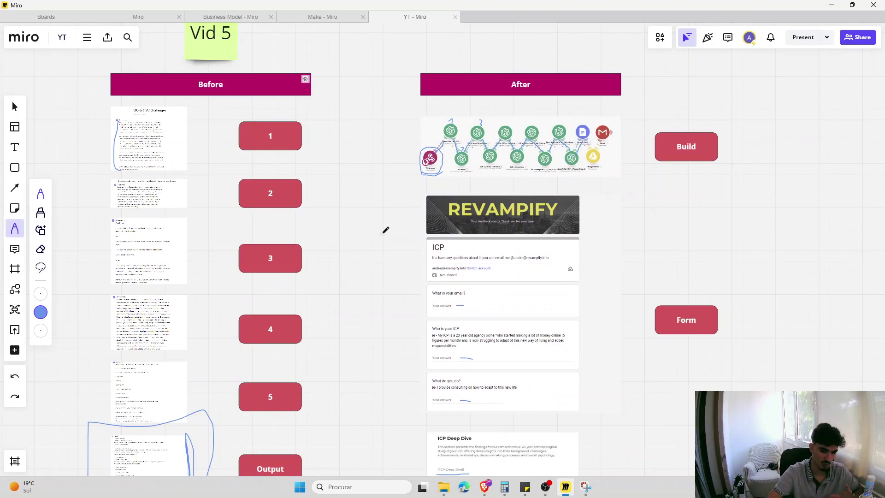
left_click_drag(385, 230, 386, 181)
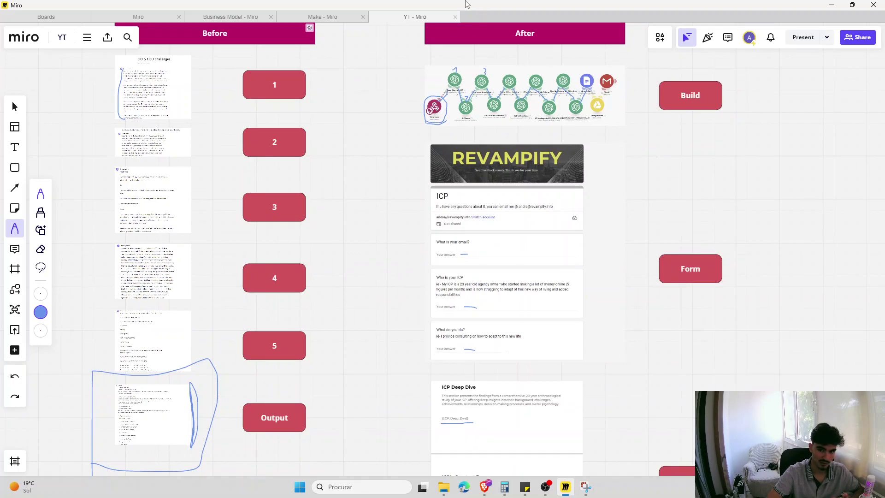
left_click(831, 5)
scroll(349, 308, "down", 20)
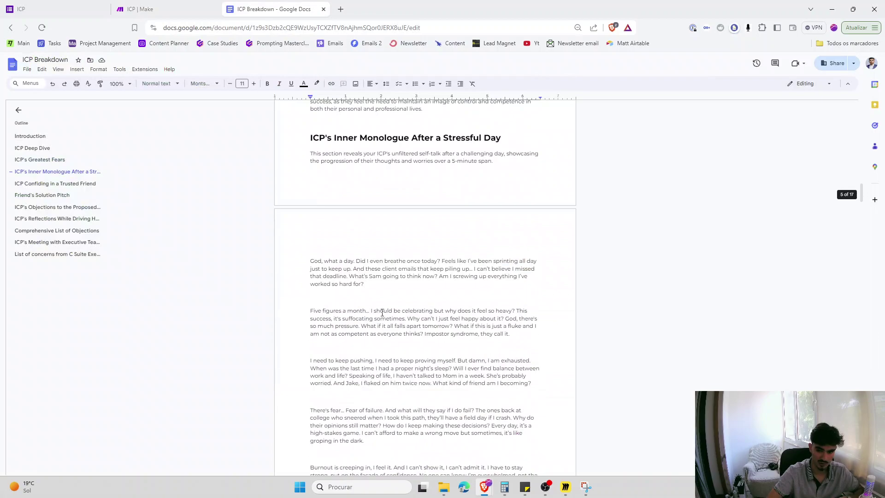
key("alt+Tab")
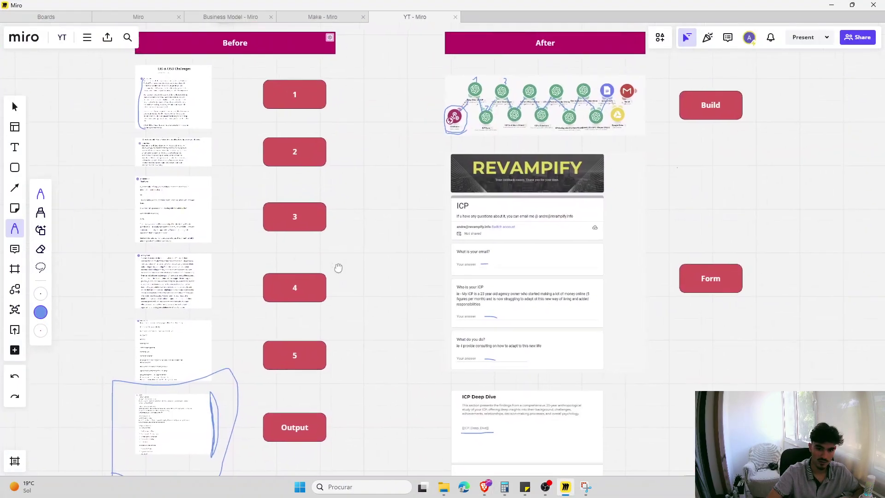
- Mark the Before column's prompt sheets and numbered cards with temporary ink strokes
scroll(295, 268, "up", 5)
scroll(328, 197, "up", 2)
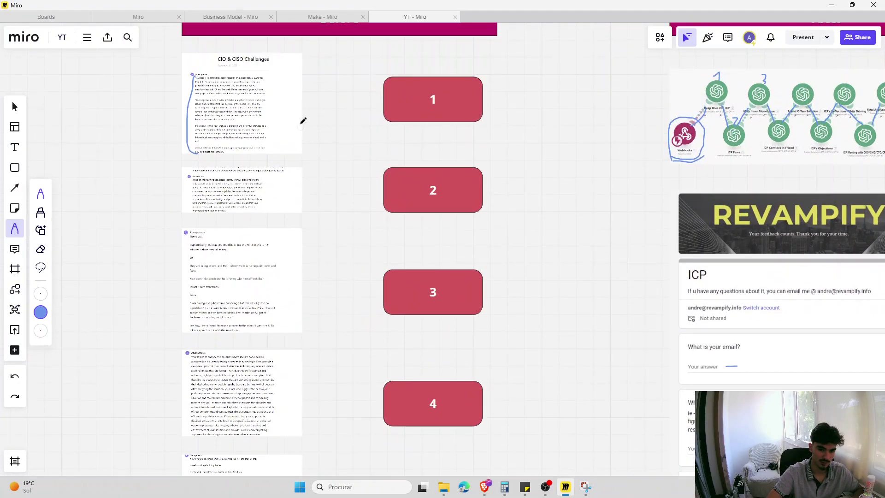
left_click_drag(326, 118, 424, 102)
left_click_drag(318, 186, 382, 187)
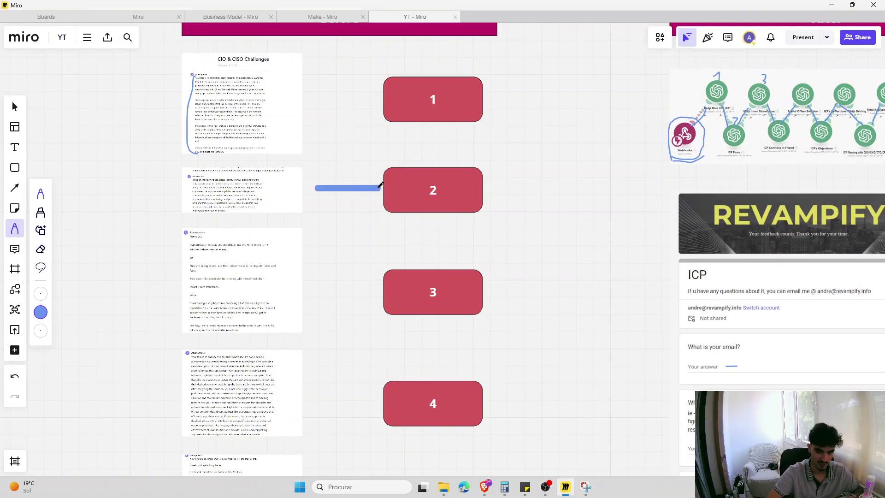
left_click_drag(318, 297, 376, 297)
scroll(363, 276, "down", 3)
left_click_drag(319, 264, 387, 256)
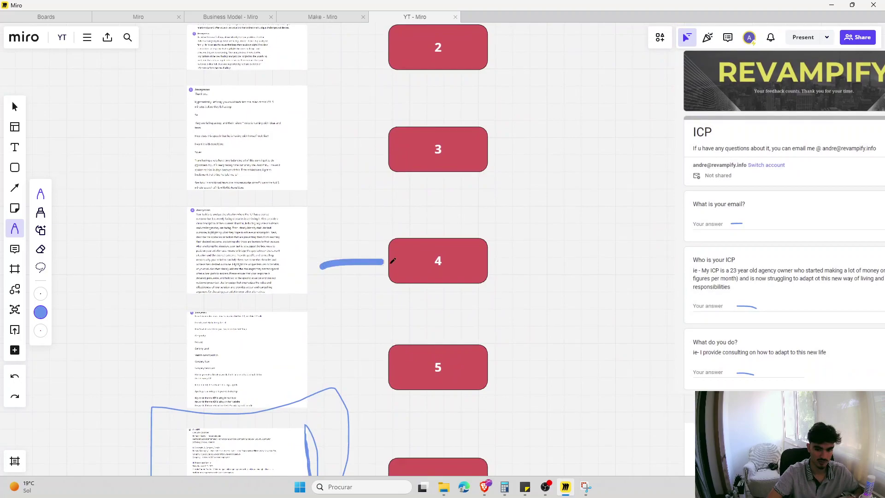
scroll(336, 282, "down", 1)
left_click_drag(324, 306, 385, 312)
- Scroll the board until the full Before column sits beside the After column
scroll(351, 208, "down", 1)
scroll(363, 346, "down", 1)
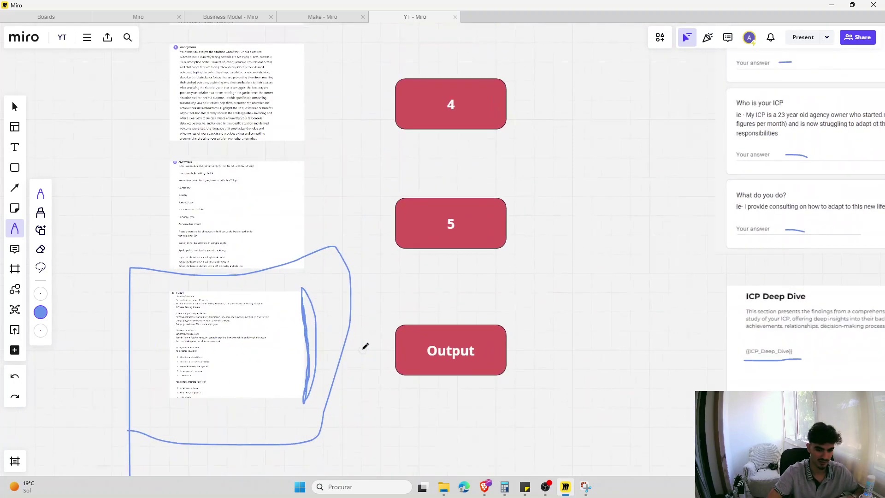
scroll(249, 340, "up", 5)
scroll(396, 262, "down", 1)
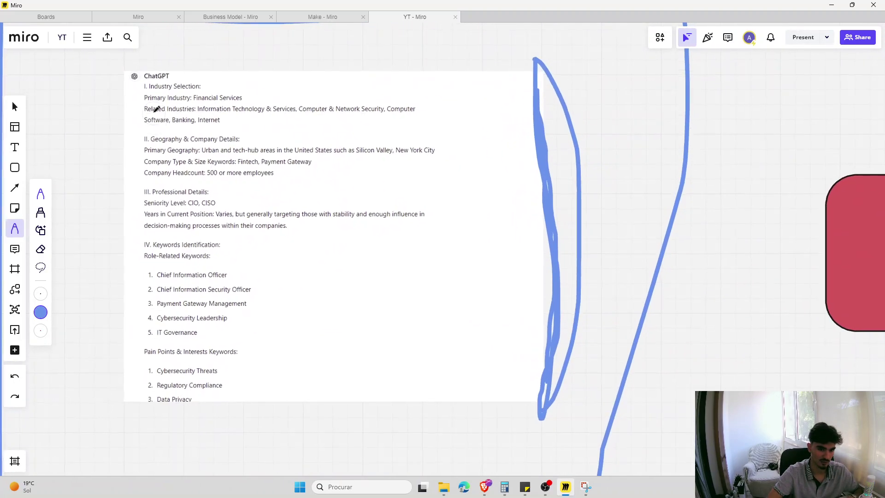
scroll(138, 292, "down", 5)
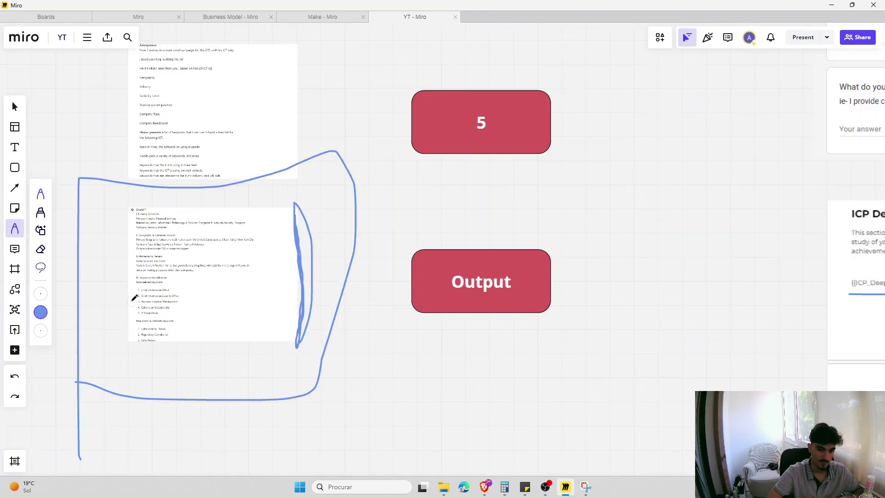
scroll(472, 335, "up", 2)
scroll(458, 336, "down", 2)
scroll(458, 335, "down", 3)
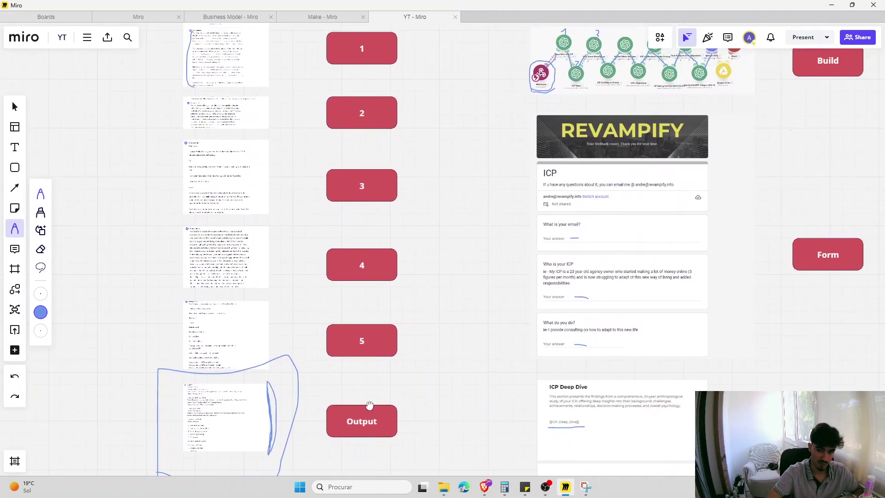
scroll(484, 242, "up", 2)
scroll(247, 181, "up", 5)
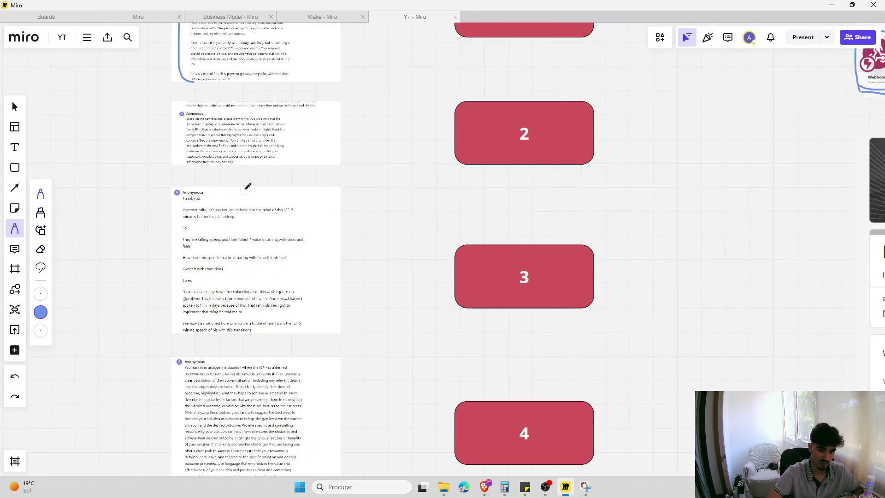
scroll(368, 187, "down", 2)
scroll(367, 188, "up", 2)
scroll(368, 188, "down", 1)
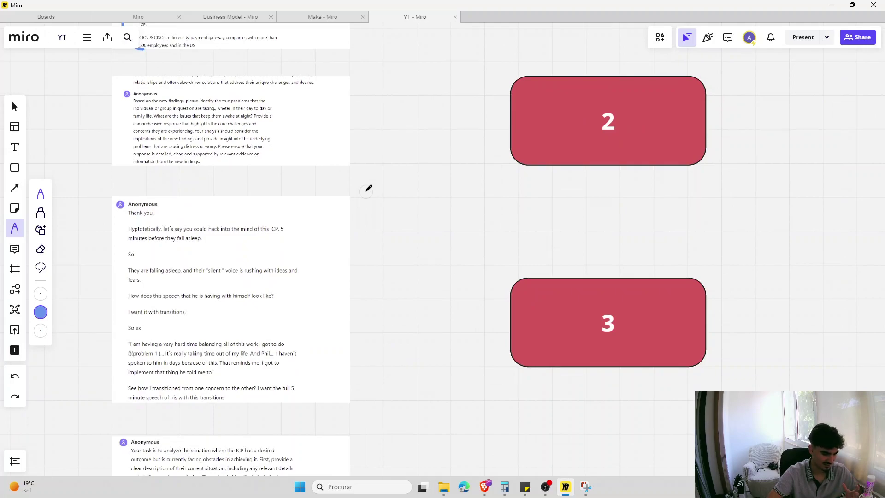
scroll(368, 187, "down", 5)
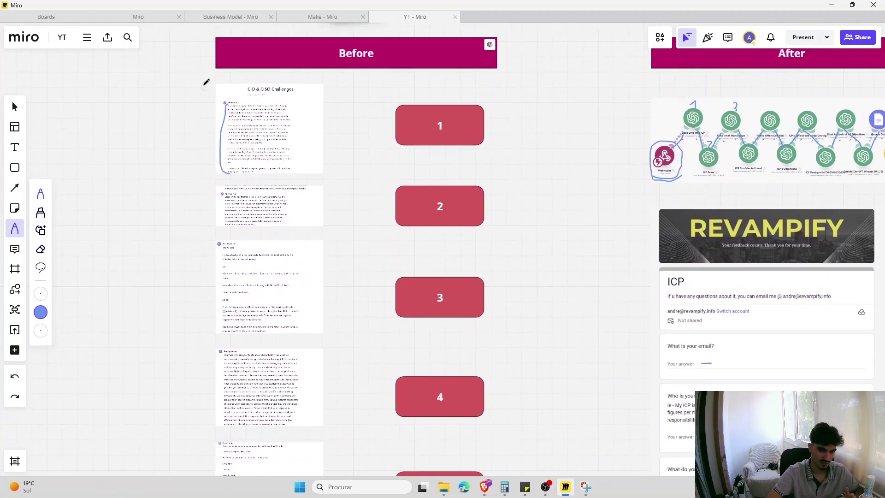
- Trace the prompt sheets with temporary ink, then bring the After flow diagram into view
left_click_drag(204, 83, 165, 380)
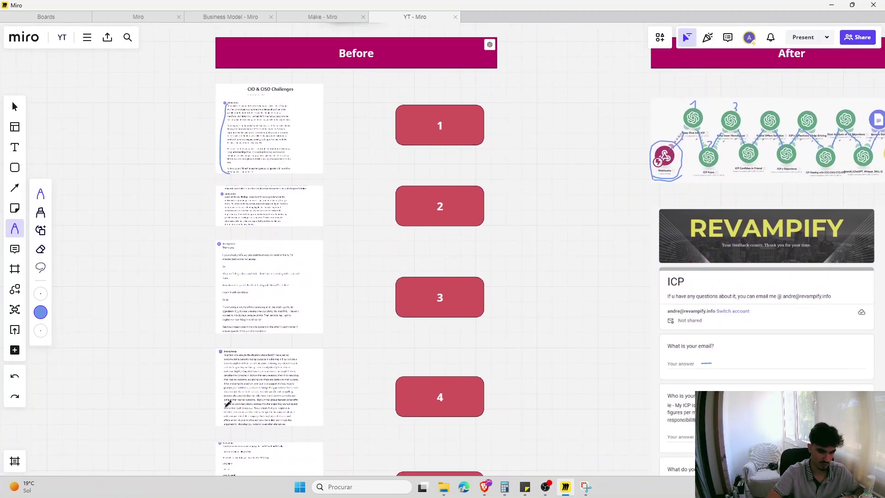
left_click_drag(536, 358, 263, 350)
scroll(410, 279, "up", 2)
left_click_drag(410, 279, 361, 313)
scroll(361, 313, "up", 3)
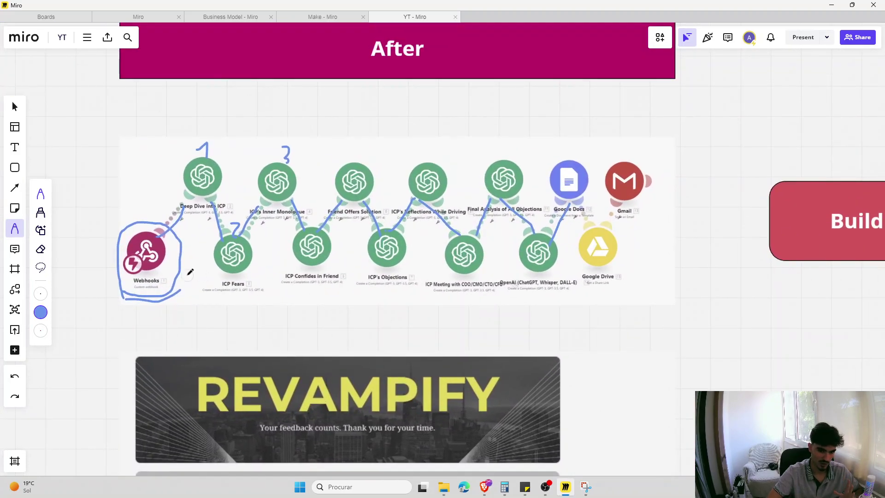
- Underline the Webhooks trigger and trace the GPT chain toward Google Drive and Gmail
mouse_move(106, 300)
left_mouse_down()
mouse_move(196, 294)
mouse_move(197, 302)
left_mouse_up()
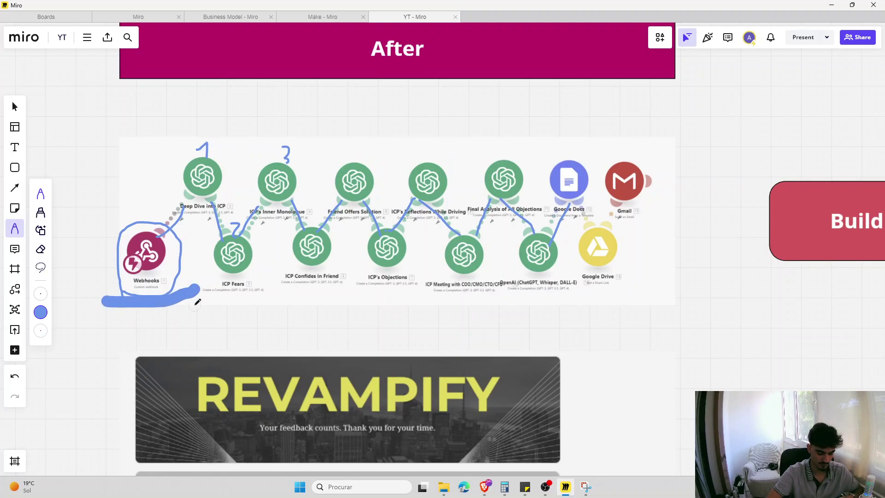
mouse_move(594, 299)
left_mouse_down()
mouse_move(678, 201)
mouse_move(664, 157)
left_mouse_up()
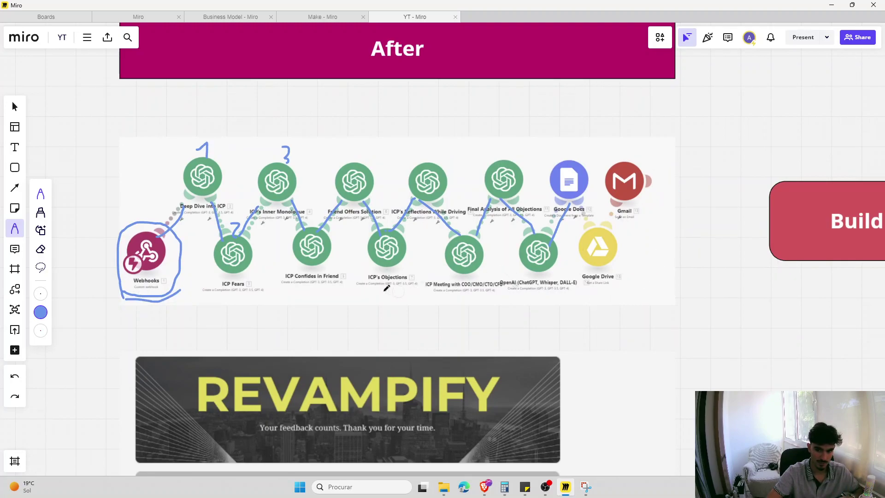
mouse_move(173, 140)
left_mouse_down()
mouse_move(197, 253)
mouse_move(318, 308)
mouse_move(563, 317)
left_mouse_up()
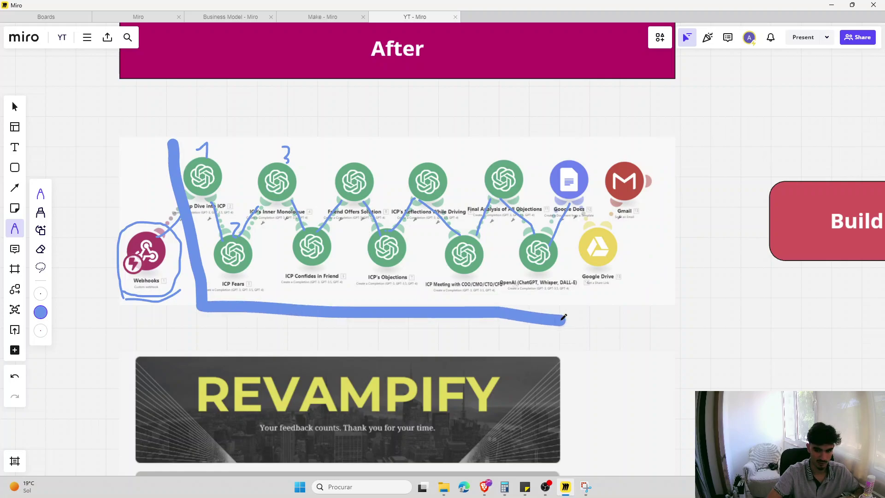
left_click_drag(135, 310, 249, 311)
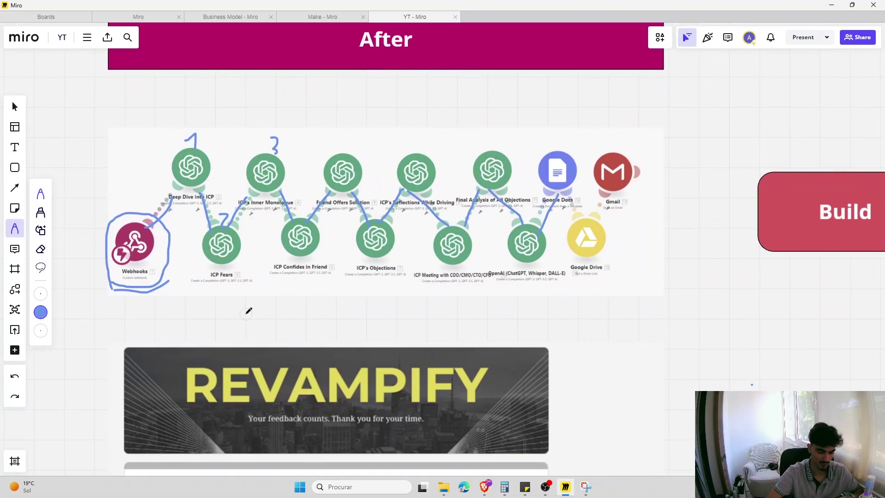
scroll(337, 300, "right", 1)
scroll(58, 303, "right", 1)
scroll(237, 287, "right", 2)
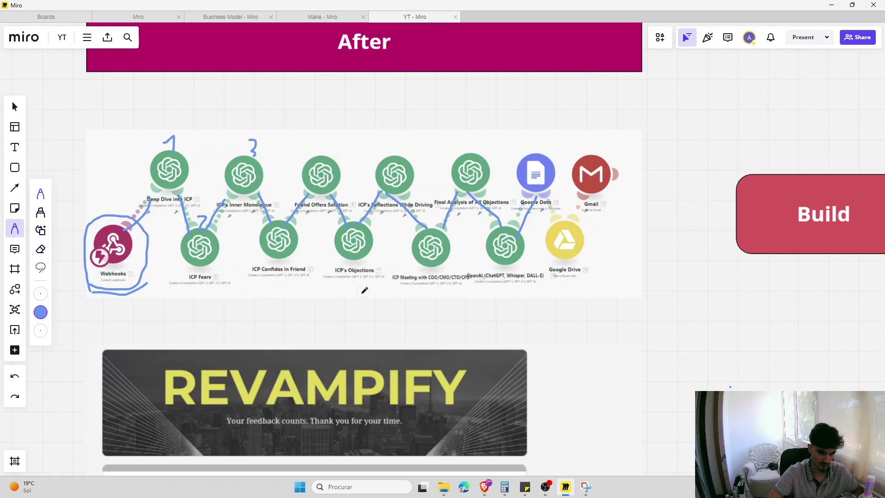
scroll(364, 288, "up", 2)
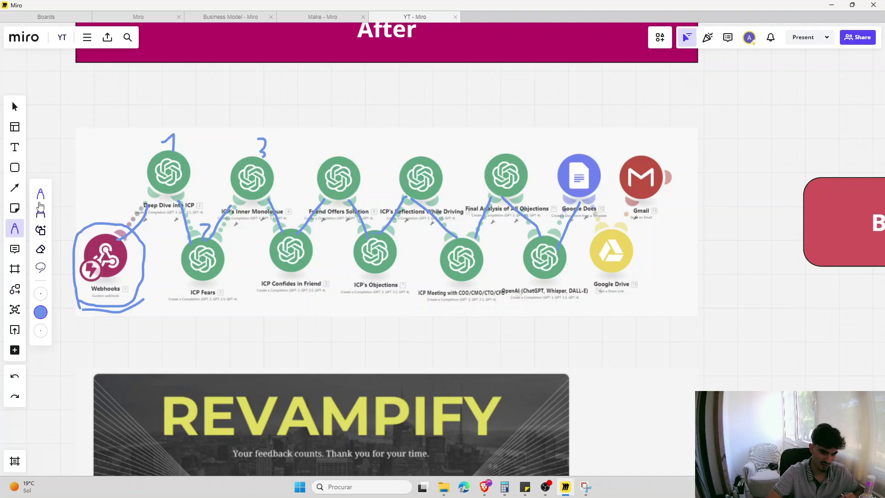
- Switch the pen colour to magenta and draw test lines below Google Drive
left_click(41, 312)
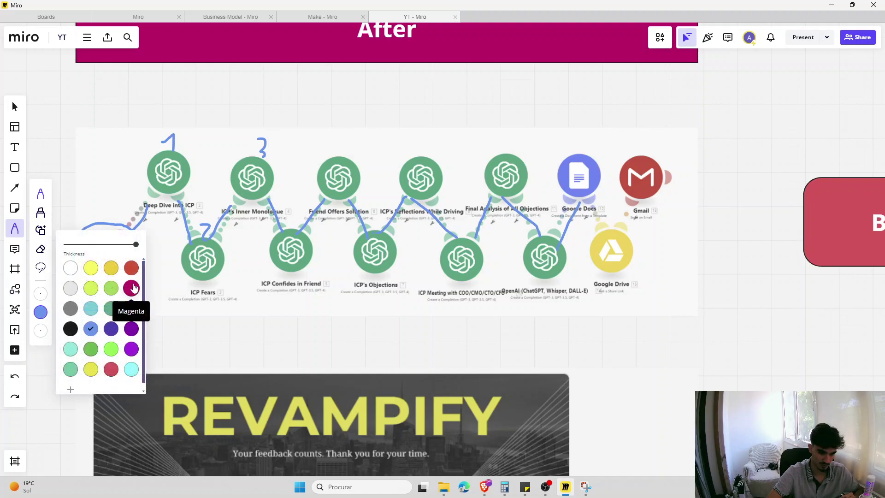
left_click(133, 291)
mouse_move(600, 312)
left_mouse_down()
mouse_move(644, 309)
mouse_move(626, 327)
mouse_move(681, 344)
left_mouse_up()
key("ctrl+z")
- Draw, undo and redo further magenta test strokes, then switch to the browser
key("ctrl+z")
key("ctrl+z")
left_click_drag(609, 334, 688, 336)
key("ctrl+z")
left_click_drag(599, 346, 672, 347)
key("ctrl+z")
key("ctrl+shift+z")
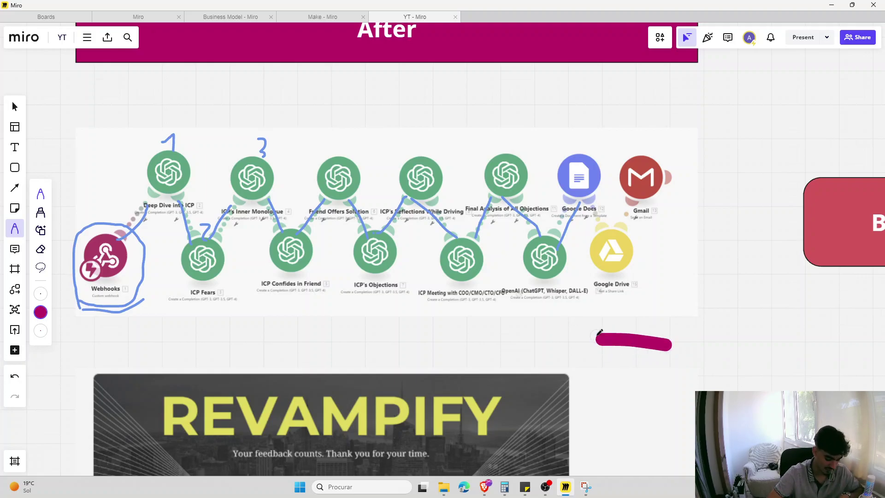
key("ctrl+z")
left_click_drag(585, 353, 741, 322)
key("ctrl+z")
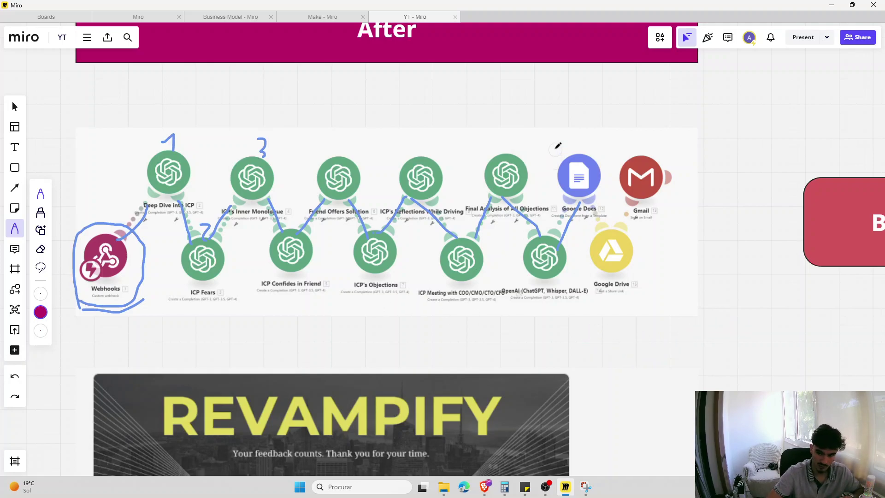
key("super+Down")
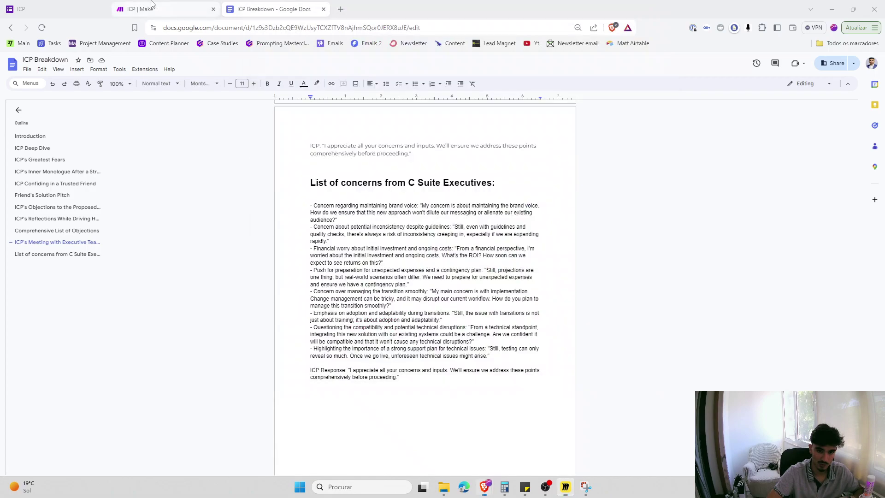
- Shift the Gmail, Drive and Google Docs modules to the right in the scenario
key("ctrl+shift+Tab")
mouse_move(316, 323)
left_mouse_down()
mouse_move(340, 250)
mouse_move(535, 262)
mouse_move(549, 253)
left_mouse_up()
left_click_drag(297, 272, 484, 265)
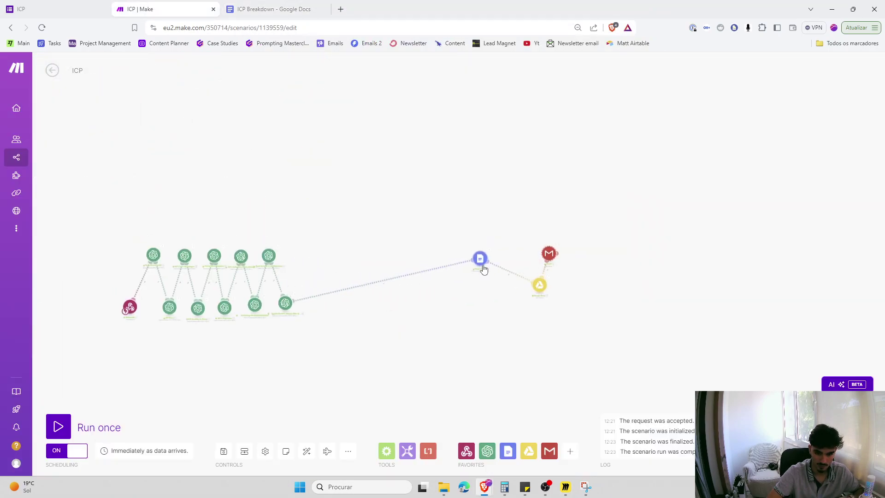
scroll(356, 340, "up", 5)
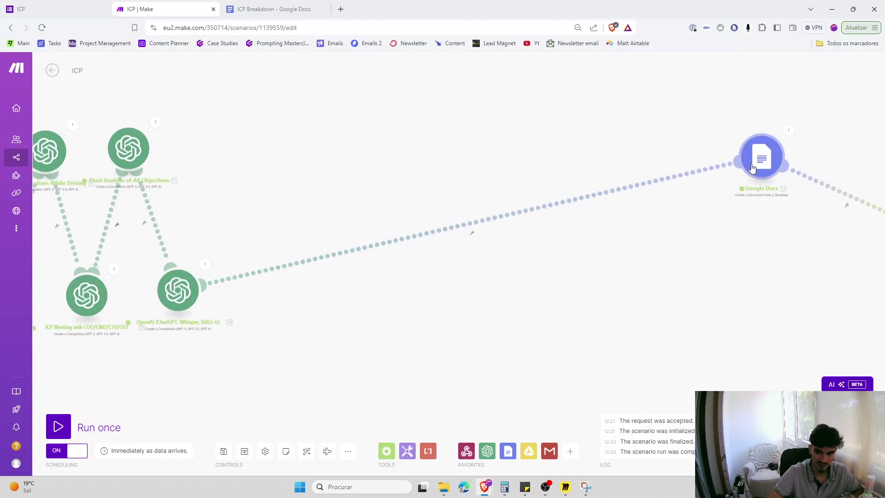
scroll(695, 215, "down", 3)
left_click_drag(752, 230, 684, 245)
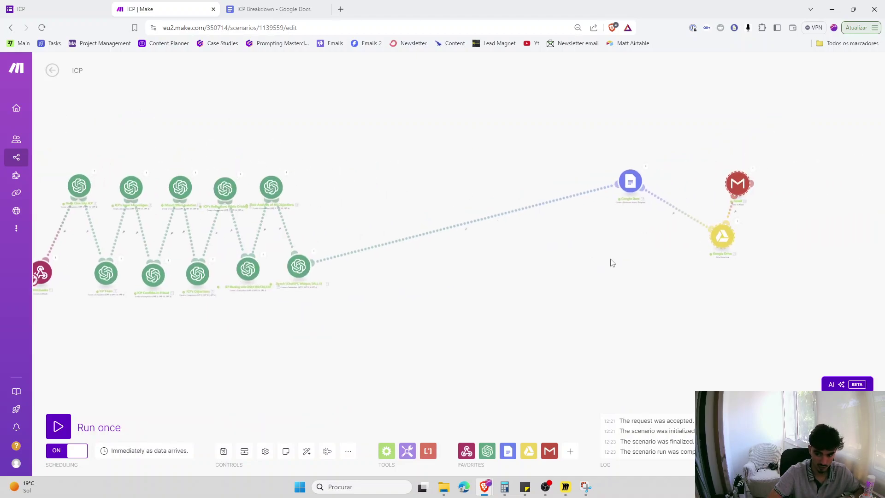
- Move Google Docs, Drive and Gmail beside the last OpenAI module, with Drive under Docs
left_click_drag(762, 274, 616, 129)
left_click_drag(694, 256, 355, 264)
left_click(368, 263)
left_click_drag(424, 194, 377, 189)
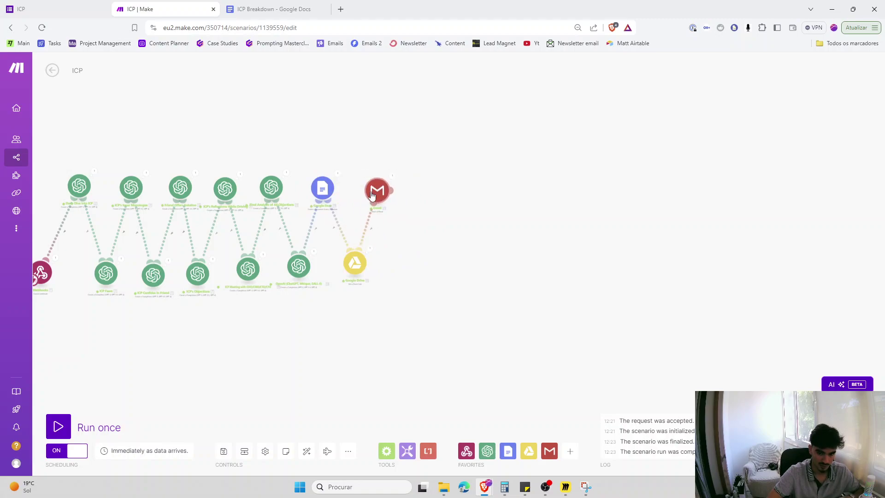
left_click_drag(405, 286, 531, 300)
scroll(461, 304, "up", 2)
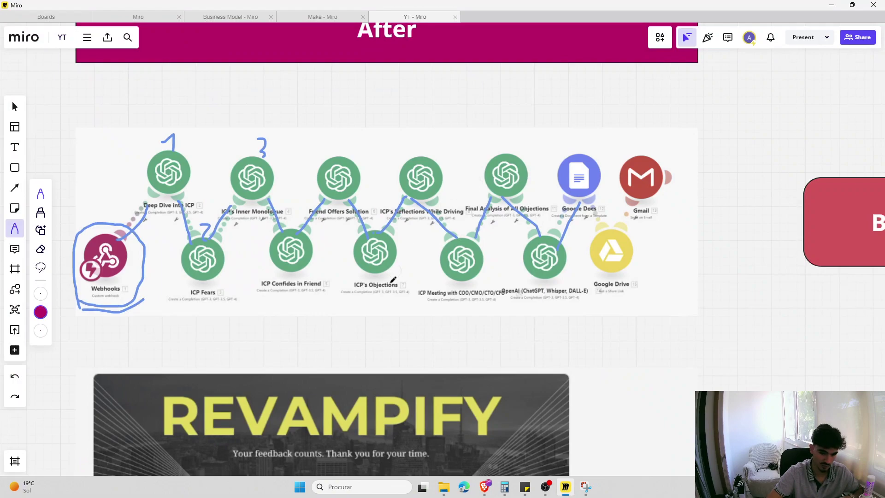
- Draw magenta pen lines over Before cards 1–2 and the After section, then undo them
scroll(390, 283, "down", 1)
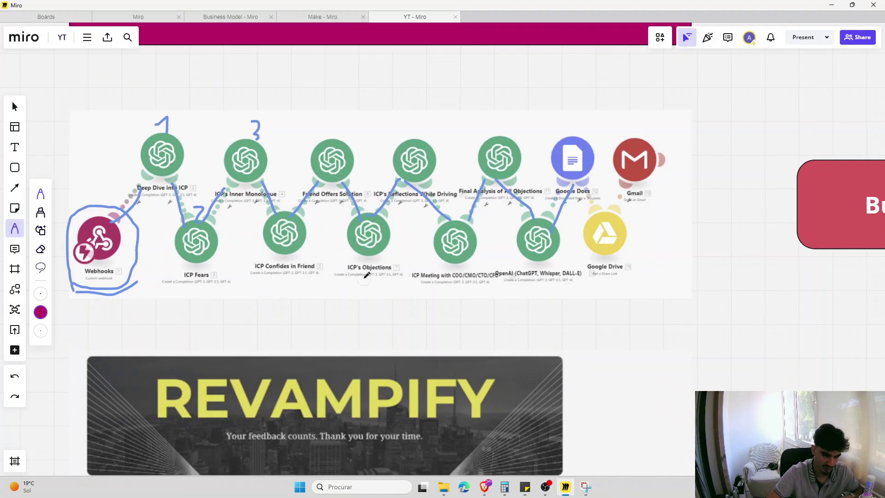
scroll(293, 260, "down", 3)
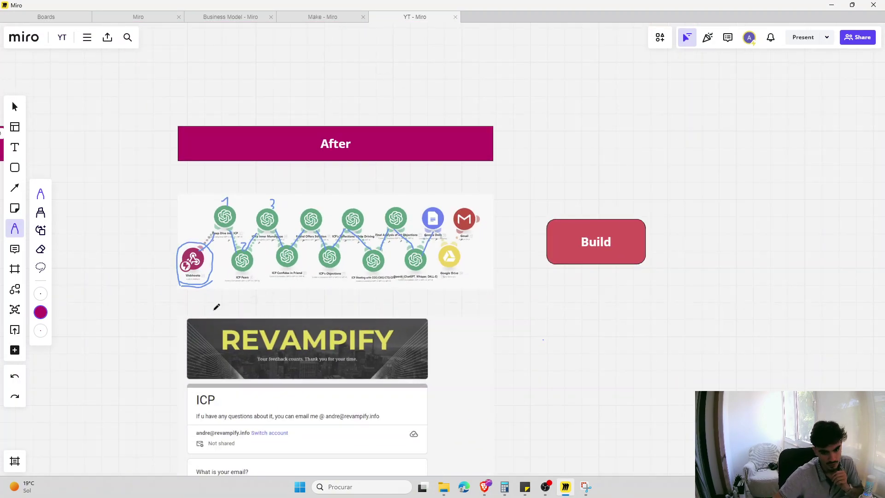
scroll(242, 298, "left", 5)
scroll(199, 322, "down", 1)
scroll(208, 276, "up", 3)
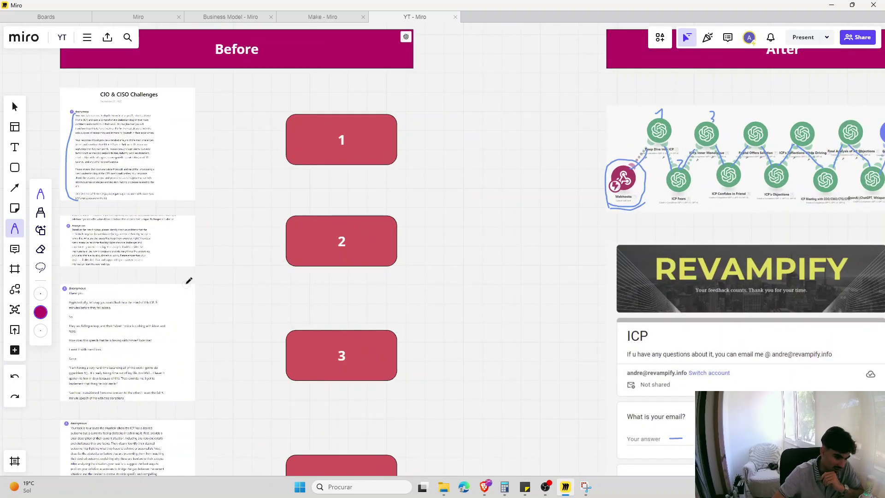
scroll(589, 230, "down", 2)
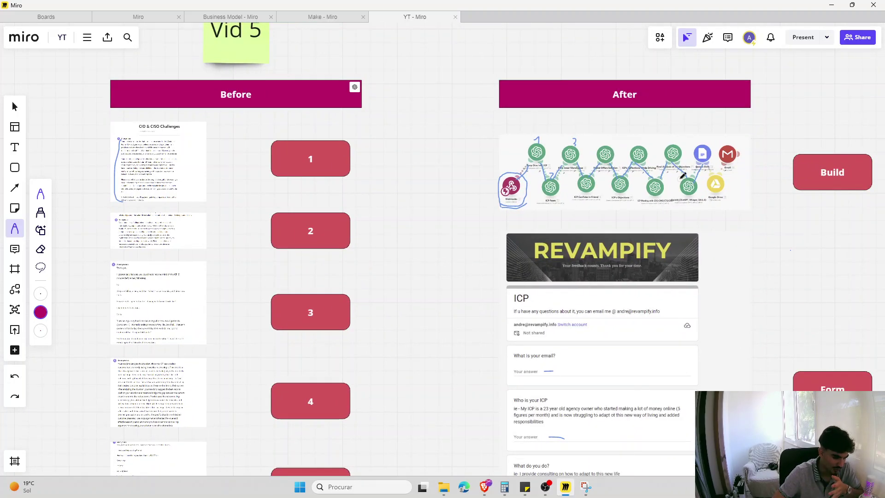
left_click_drag(235, 140, 233, 240)
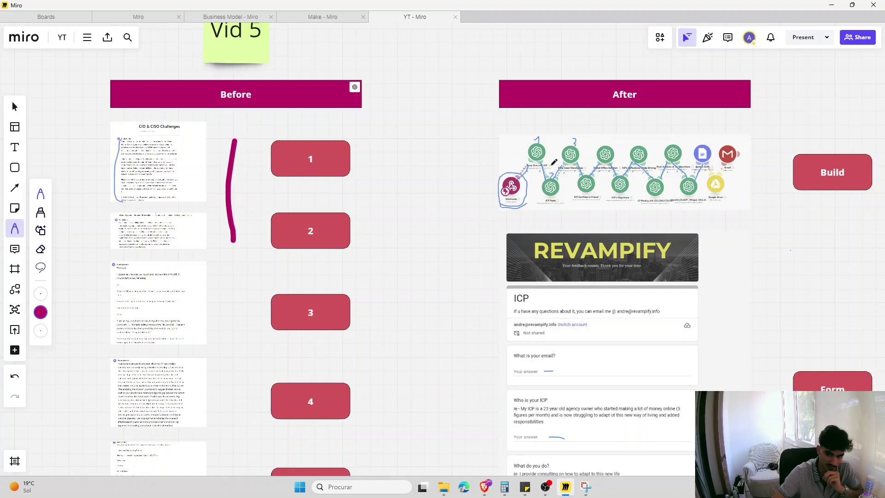
left_click_drag(501, 130, 484, 268)
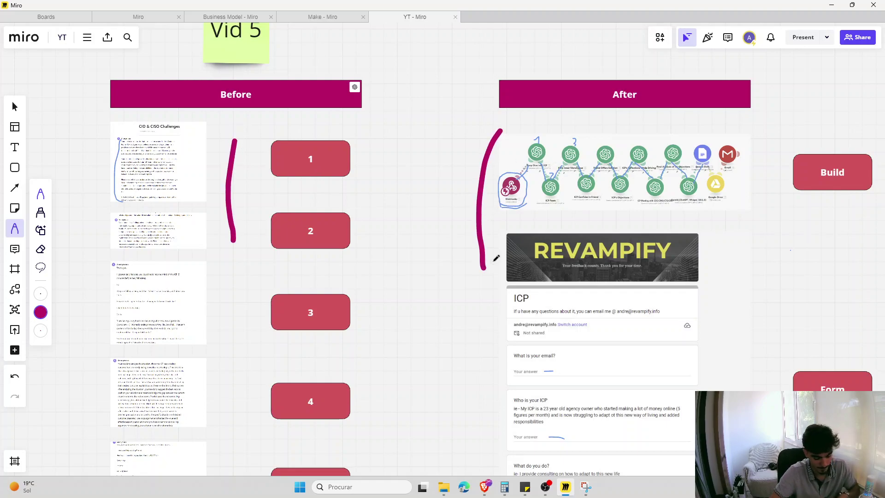
key("ctrl+z")
key("ctrl+z")
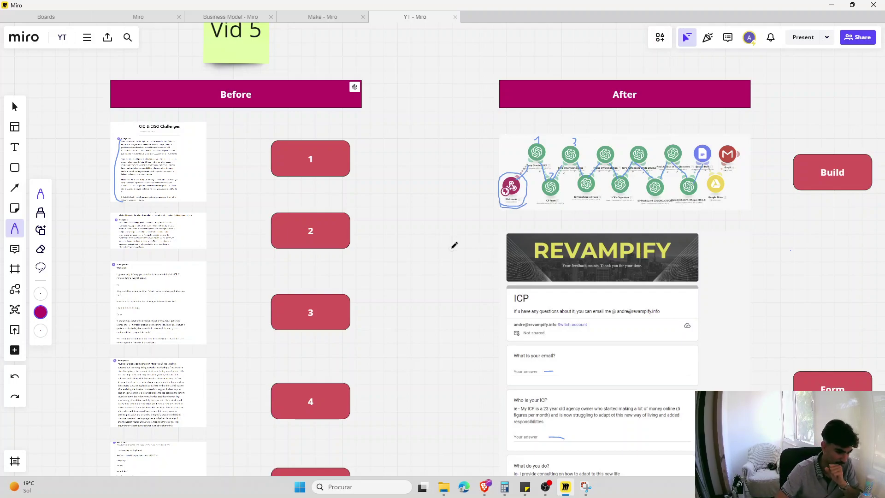
- Pan the board to frame the After section's workflow diagram, ICP form and Build card
scroll(453, 244, "right", 5)
scroll(312, 252, "up", 4)
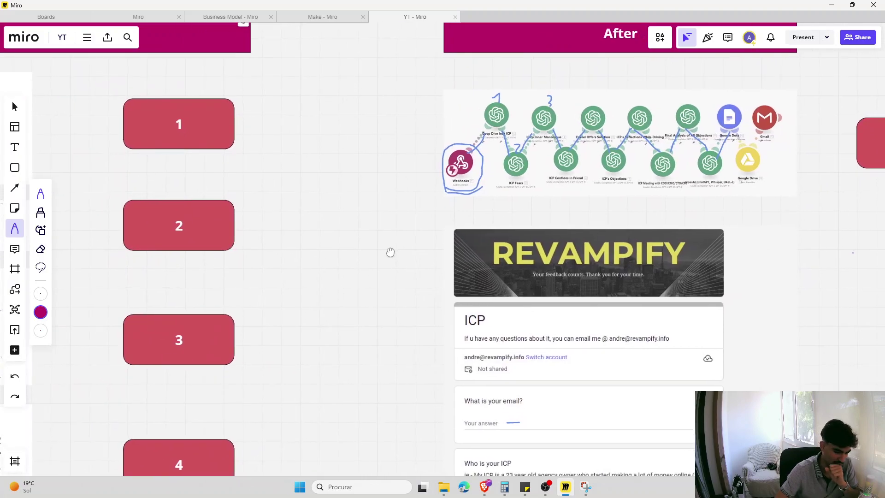
scroll(345, 246, "right", 5)
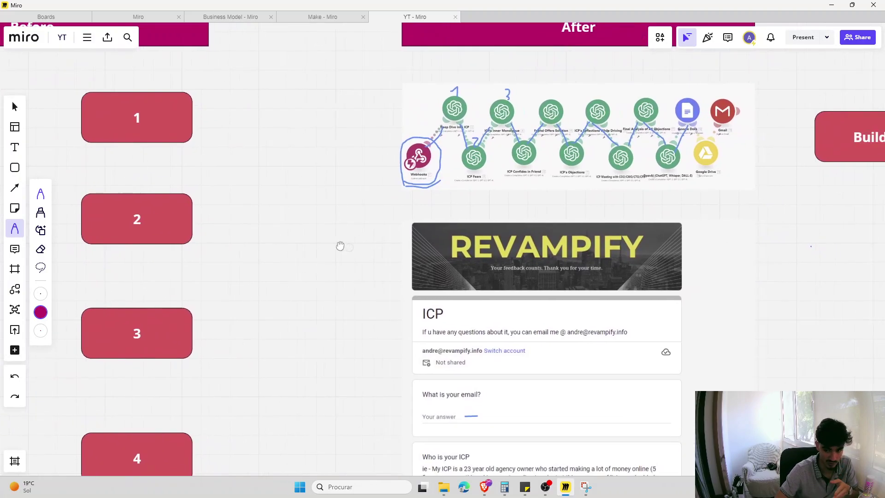
scroll(519, 241, "down", 1)
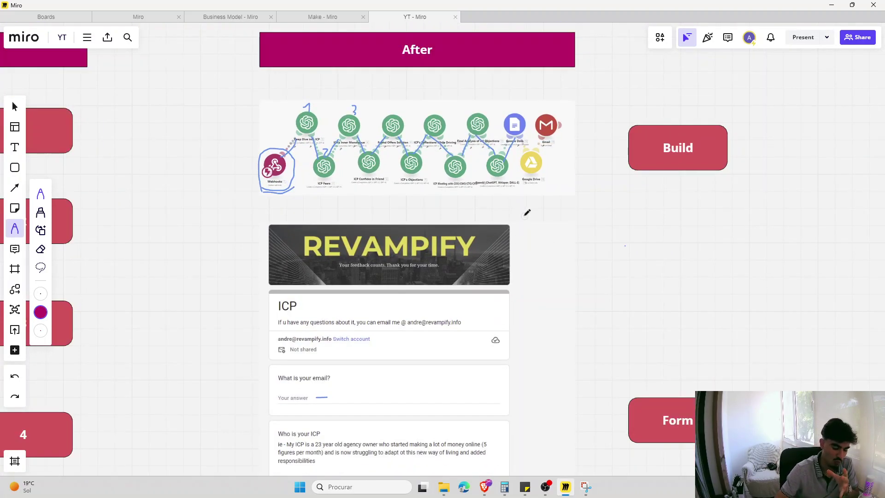